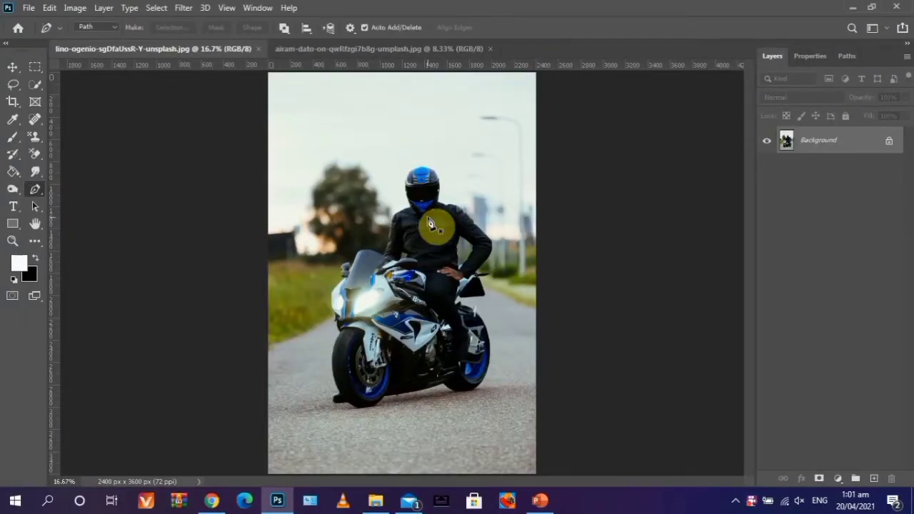
- Start the Pen path at the helmet top and trace down the helmet side and shoulder
scroll(431, 224, "up", 5)
left_click(423, 144)
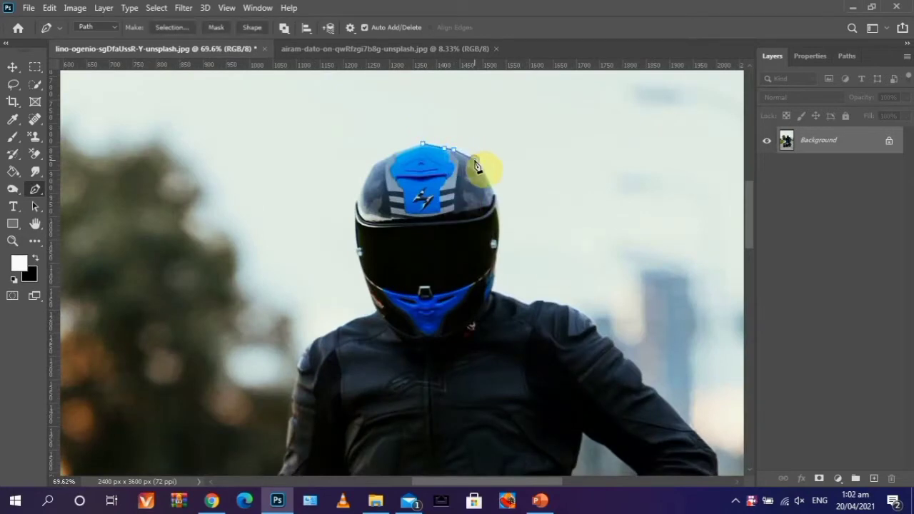
scroll(456, 154, "up", 3)
left_click(433, 172)
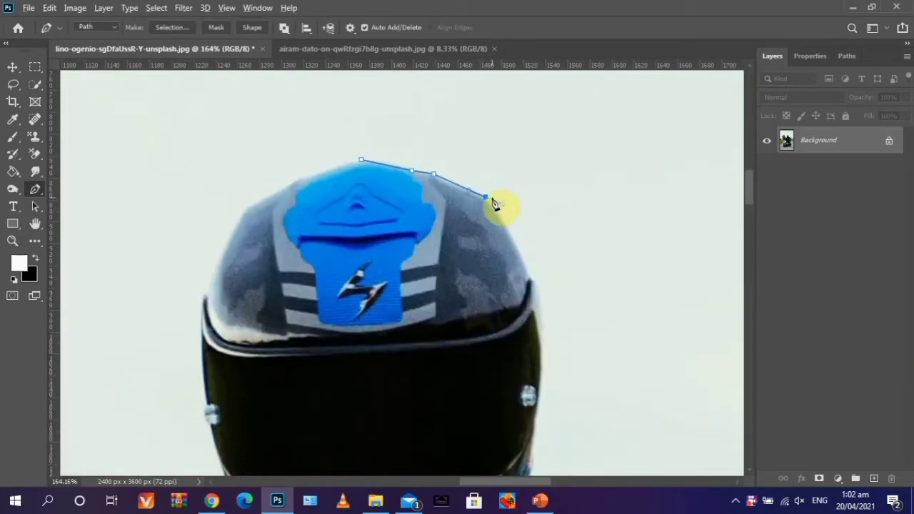
scroll(538, 315, "down", 2)
left_click_drag(534, 363, 520, 388)
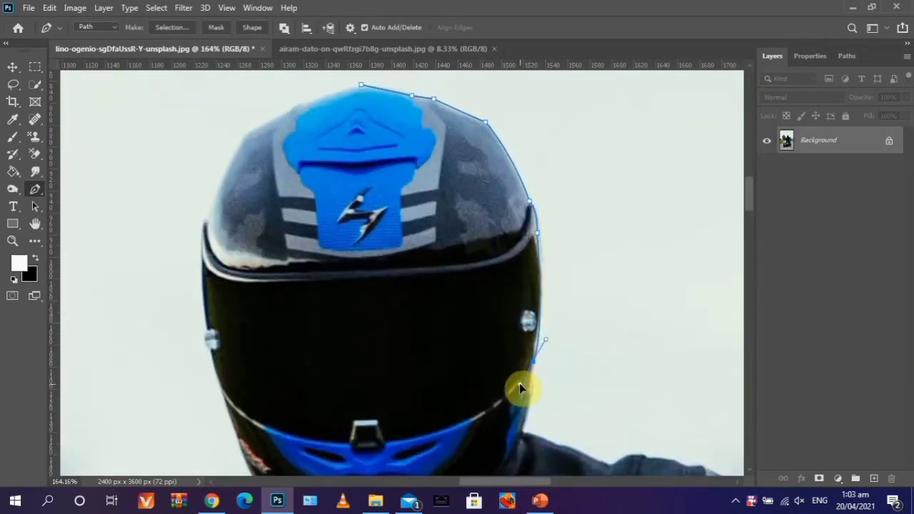
left_click(532, 383)
scroll(527, 371, "down", 2)
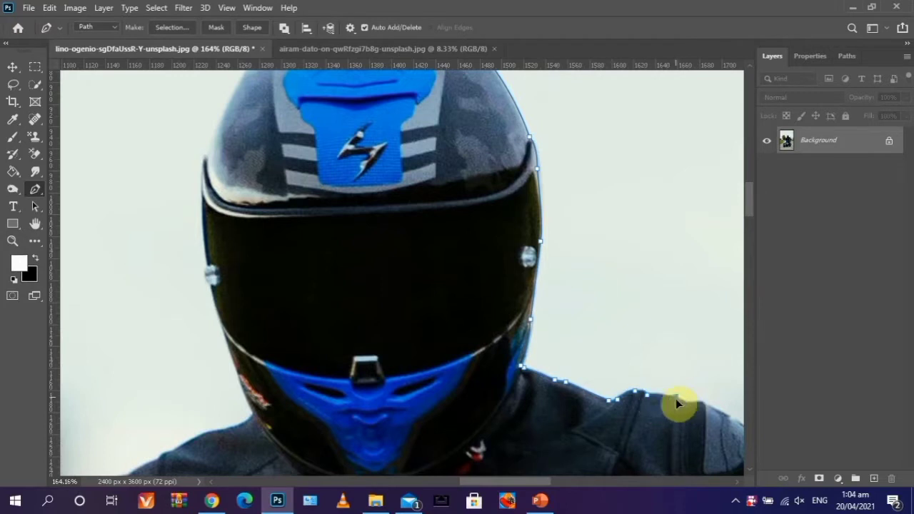
scroll(703, 405, "down", 2)
scroll(704, 405, "right", 5)
left_click(497, 391)
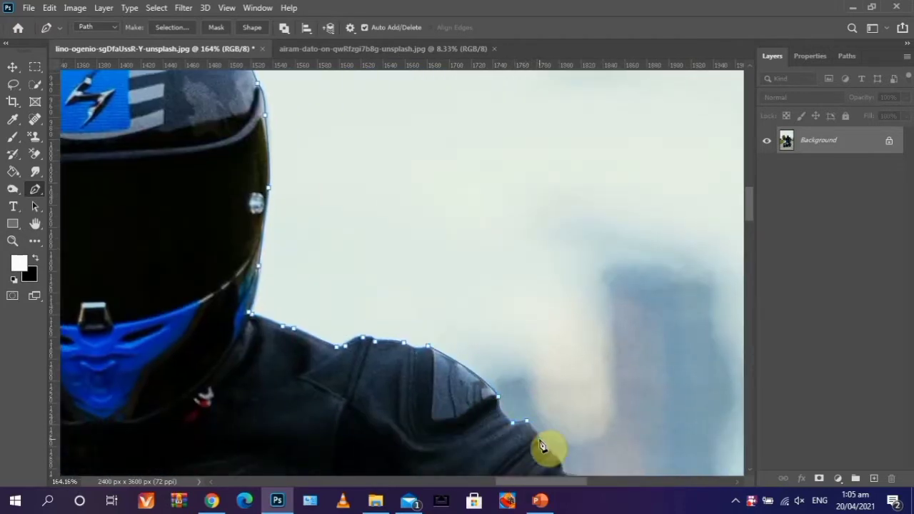
scroll(543, 447, "right", 3)
scroll(543, 447, "down", 1)
left_click(412, 385)
left_click(444, 421)
scroll(484, 471, "down", 2)
left_click(478, 384)
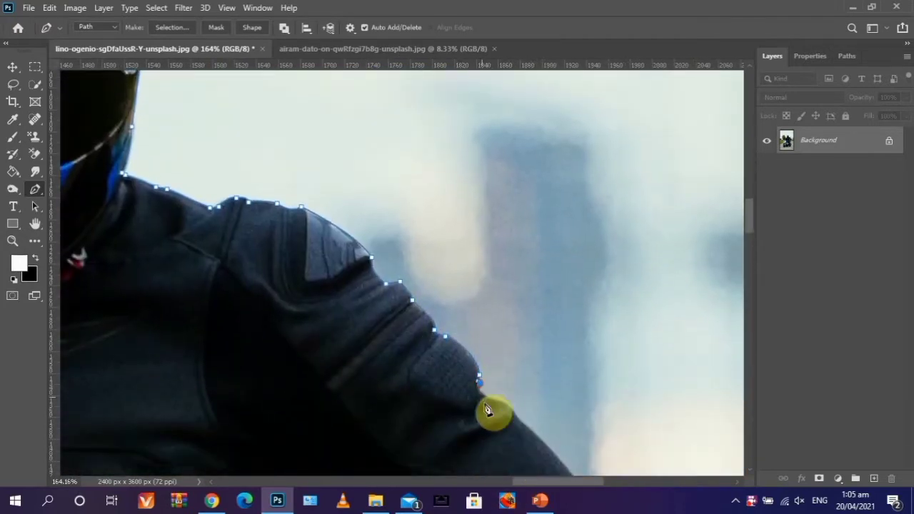
scroll(543, 446, "down", 2)
left_click(579, 372)
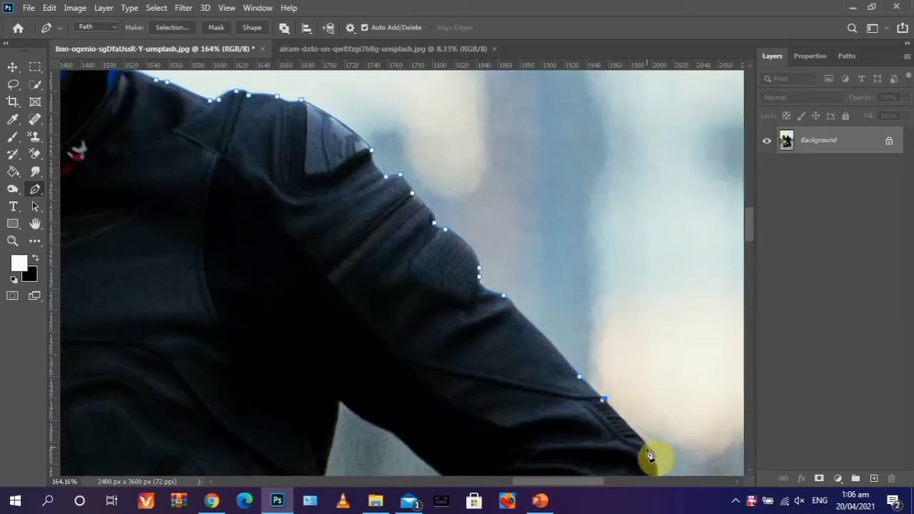
- Continue the path down the upper arm and forearm to the sleeve cuff
left_click(625, 427)
left_click(645, 443)
scroll(544, 359, "down", 3)
scroll(544, 359, "right", 2)
left_click(532, 445)
scroll(533, 449, "down", 1)
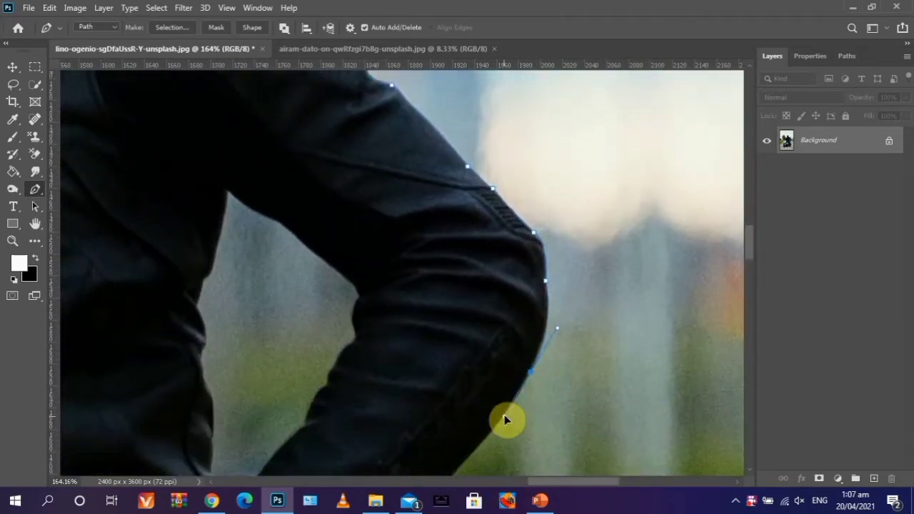
left_click(506, 413)
left_click(491, 437)
scroll(429, 429, "down", 2)
scroll(381, 433, "down", 1)
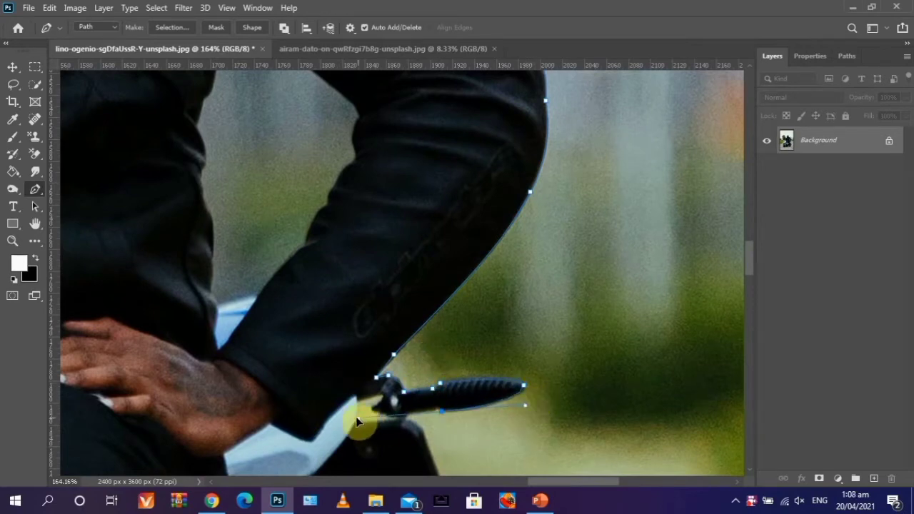
- Trace around the lever, black panel, bike's lower side and silver bracket to the rear tyre
left_click(405, 420)
left_click(425, 437)
scroll(431, 337, "down", 3)
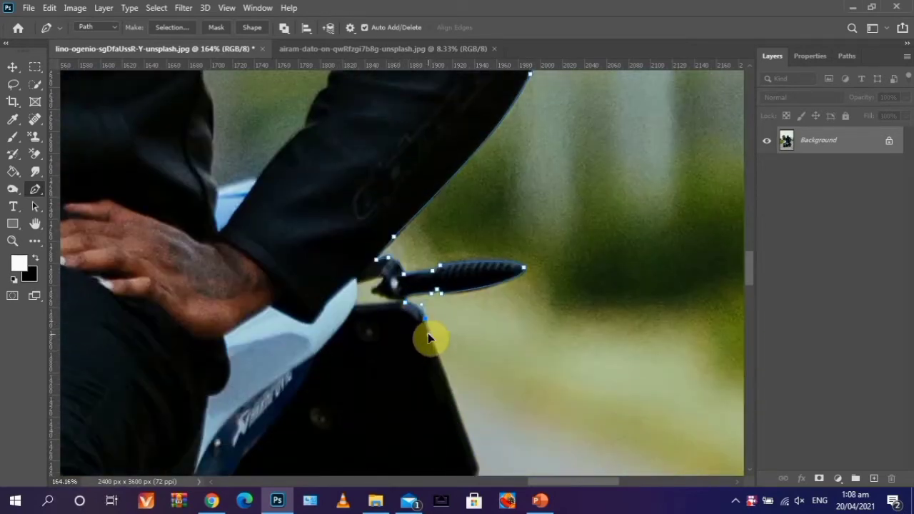
left_click(477, 402)
left_click_drag(266, 441, 238, 448)
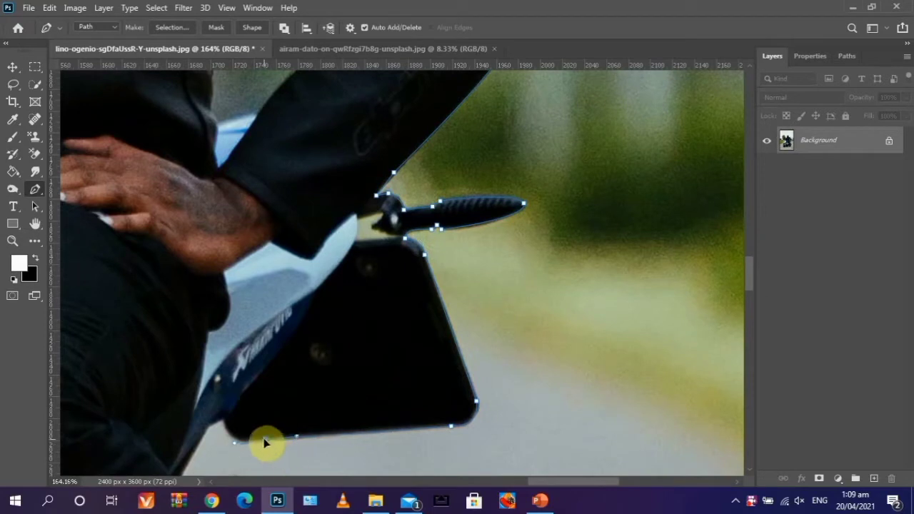
scroll(400, 272, "down", 2)
left_click_drag(178, 387, 209, 387)
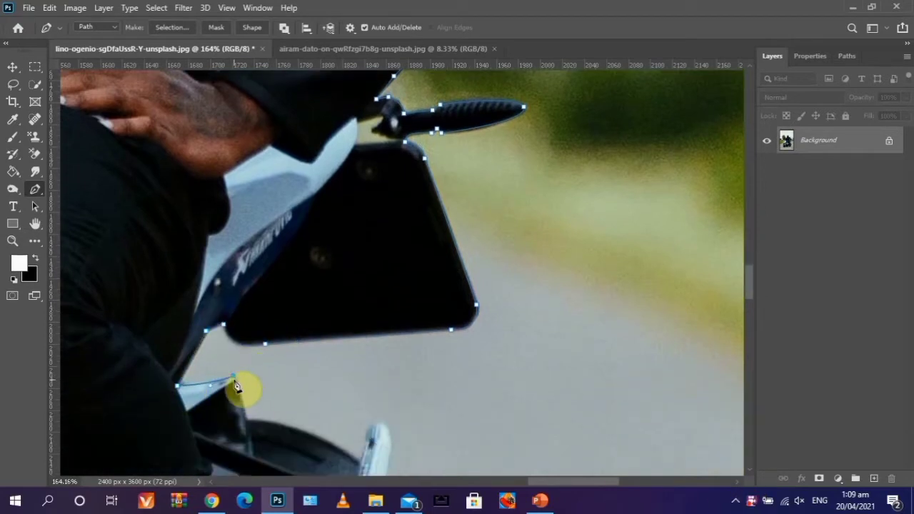
scroll(363, 458, "down", 2)
left_click(360, 373)
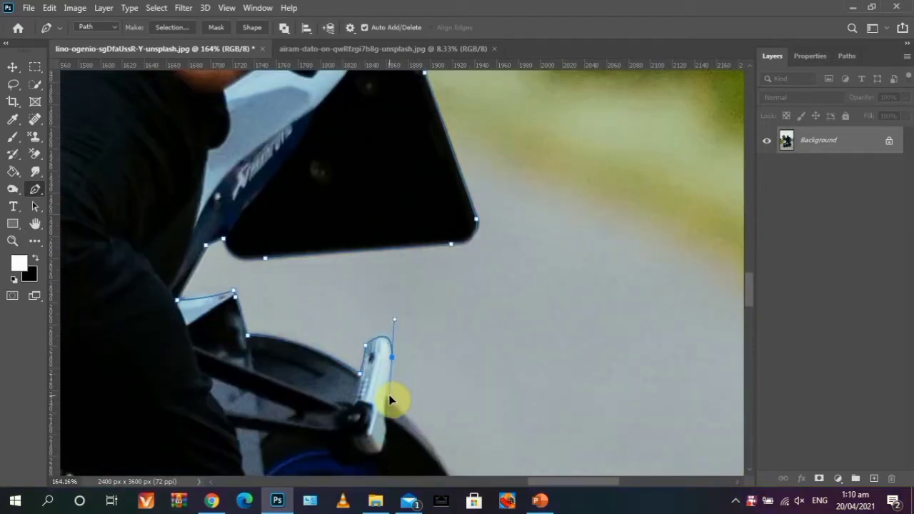
left_click(386, 391)
scroll(471, 378, "down", 3)
scroll(521, 466, "down", 2)
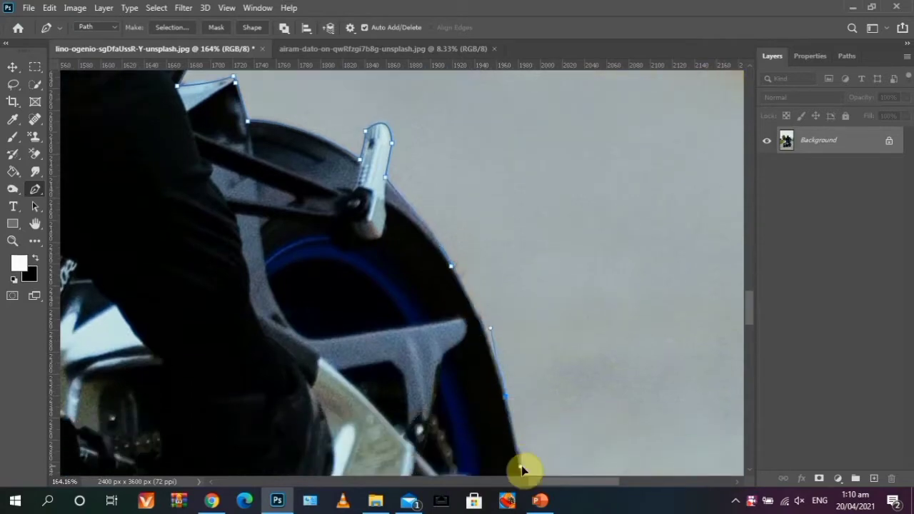
scroll(522, 466, "down", 3)
scroll(521, 428, "down", 2)
left_click_drag(426, 394, 340, 451)
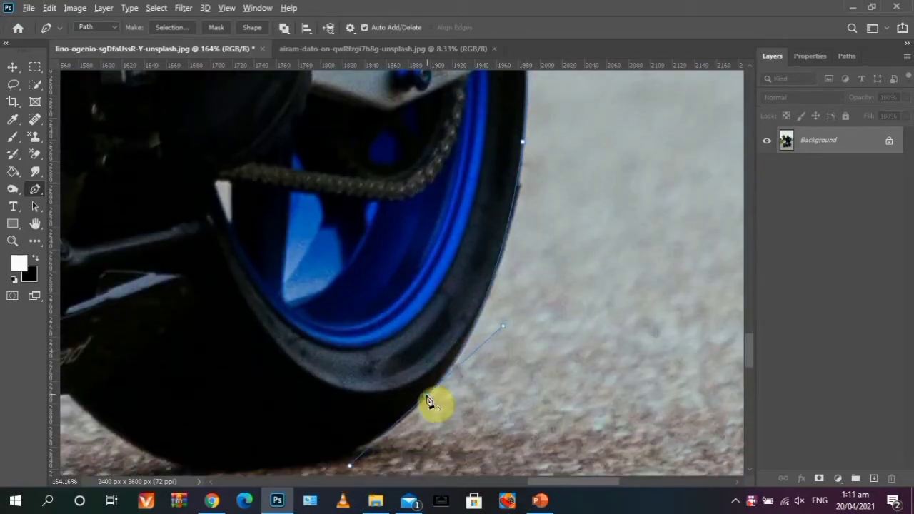
- Curve the path under the rear tyre and the bike's underside to the front tyre's bottom
scroll(433, 405, "down", 1)
scroll(433, 405, "left", 2)
left_click_drag(328, 405, 137, 409)
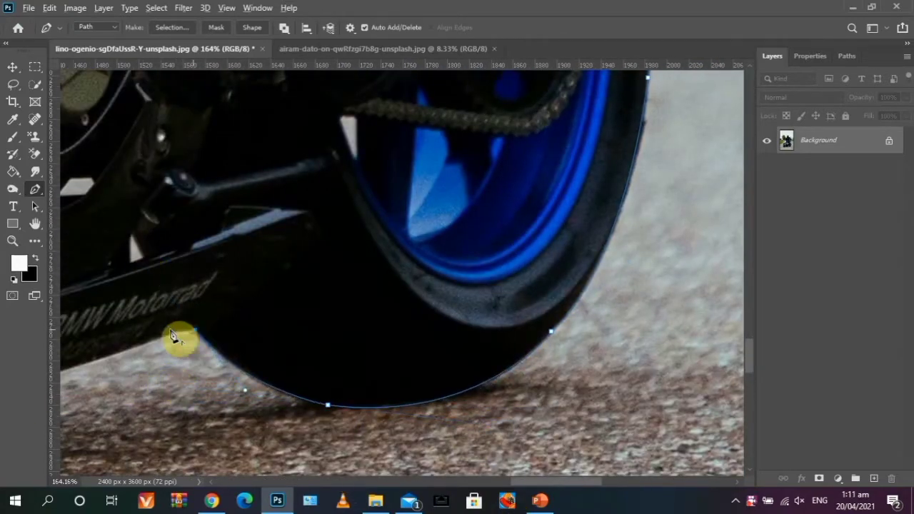
left_click_drag(179, 343, 470, 351)
left_click(489, 332)
left_click_drag(231, 404, 160, 412)
scroll(288, 424, "left", 5)
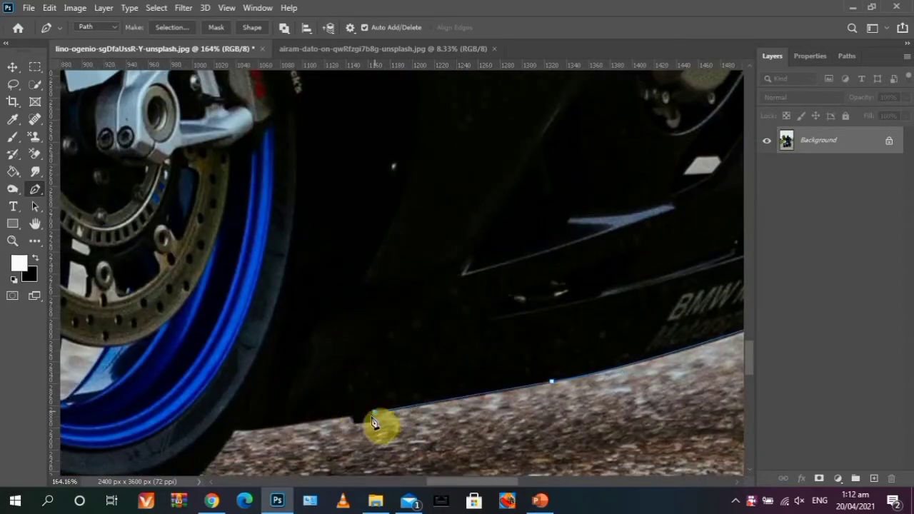
left_click(235, 427)
scroll(215, 434, "down", 2)
scroll(214, 434, "left", 4)
left_click_drag(278, 430, 107, 443)
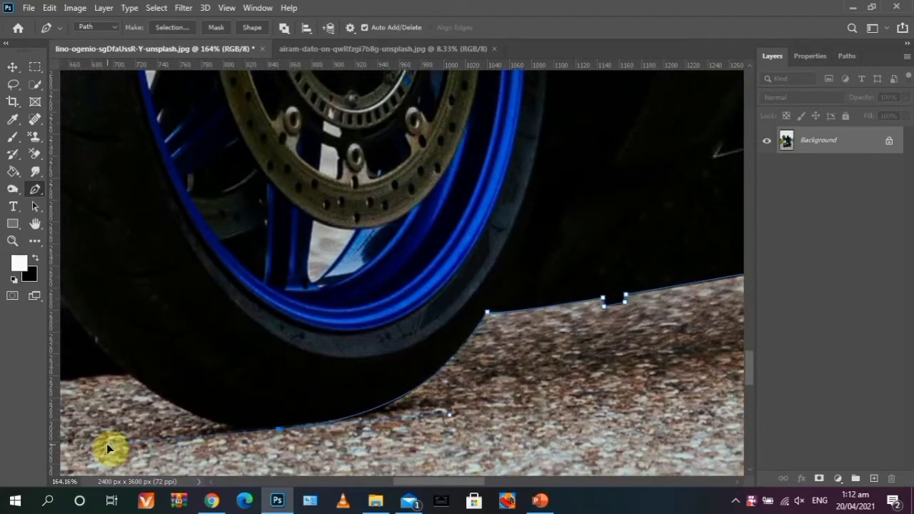
left_click(340, 420)
left_click(231, 429)
left_click_drag(103, 352, 72, 302)
scroll(302, 406, "left", 3)
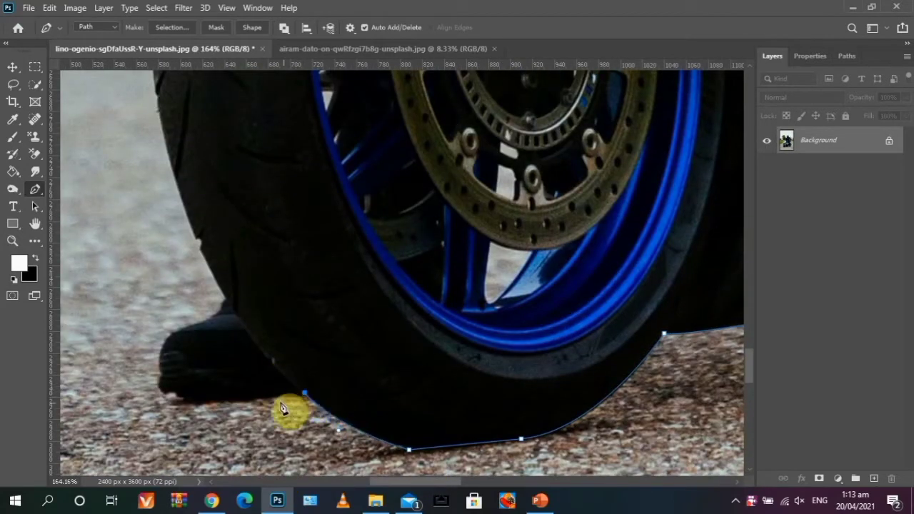
- Carry the outline up the shoe edge and the front tyre's edge
left_click(162, 368)
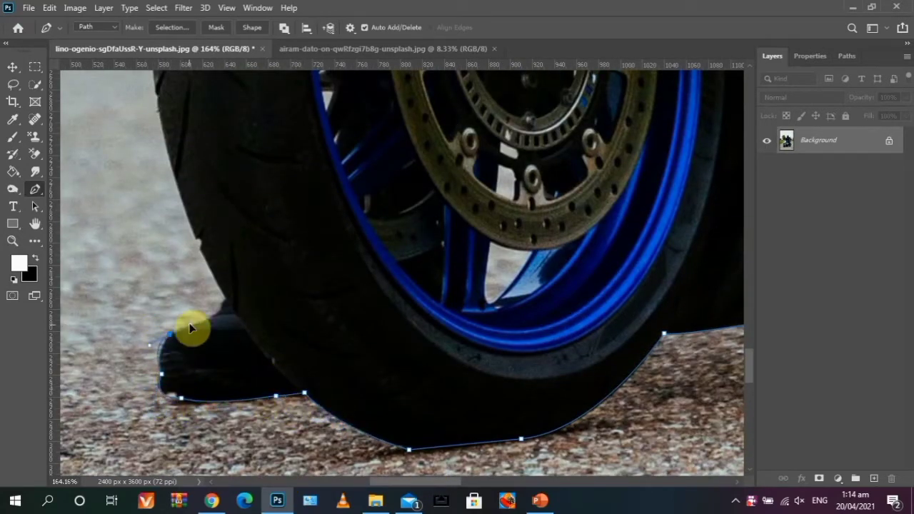
left_click(217, 307)
scroll(206, 248, "up", 5)
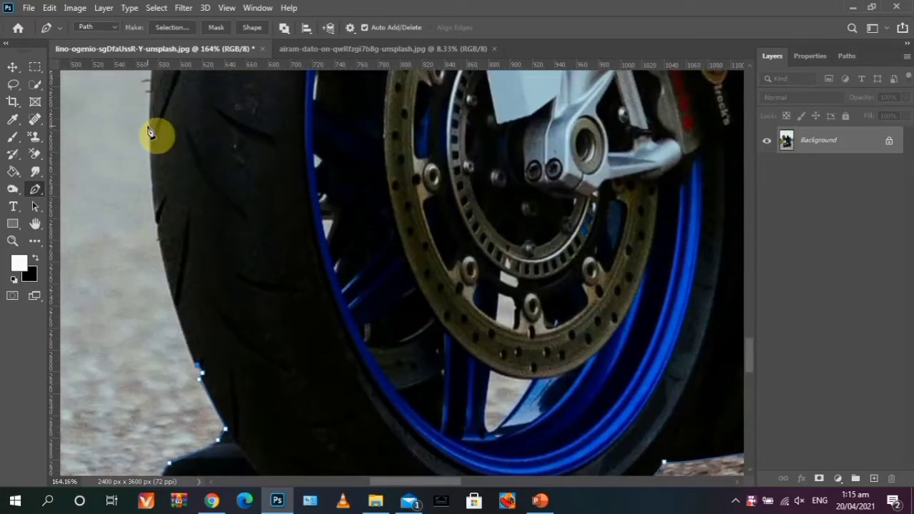
scroll(188, 96, "up", 3)
scroll(199, 236, "down", 3)
left_click(198, 413)
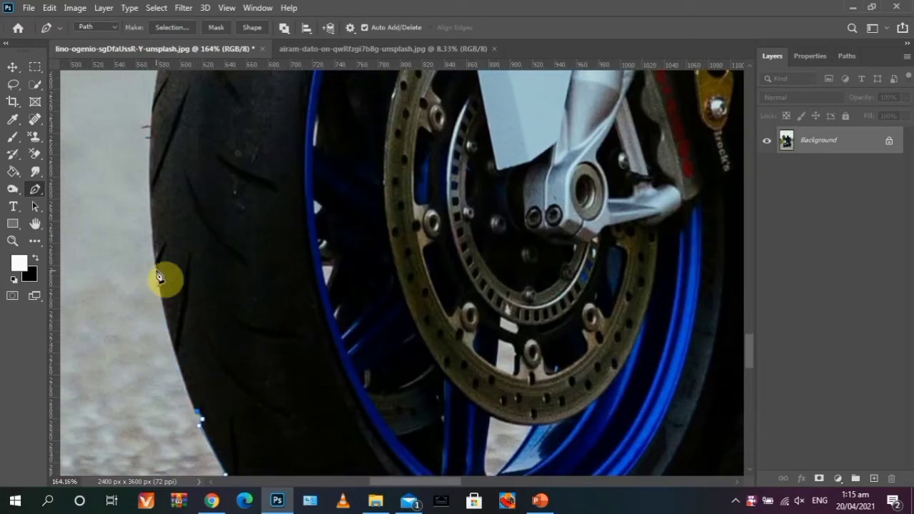
scroll(179, 179, "up", 6)
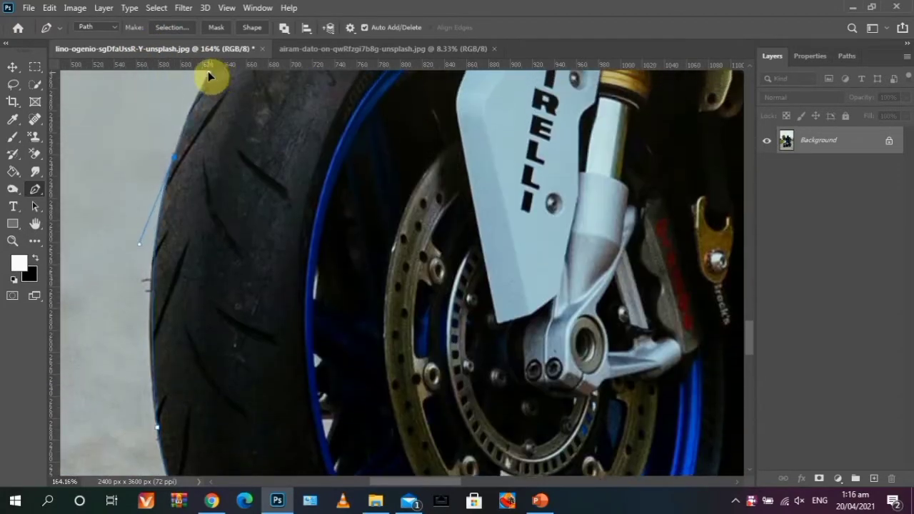
scroll(221, 114, "up", 3)
scroll(259, 114, "up", 3)
left_click_drag(181, 162, 193, 143)
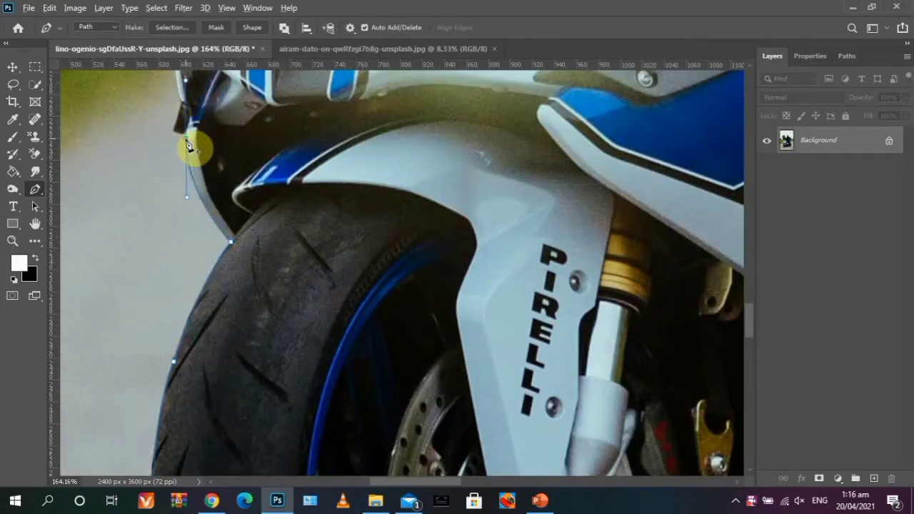
scroll(194, 143, "up", 3)
scroll(179, 126, "up", 3)
- Add outline points along the fender and the fairing's left edge
left_click(178, 246)
scroll(151, 273, "up", 3)
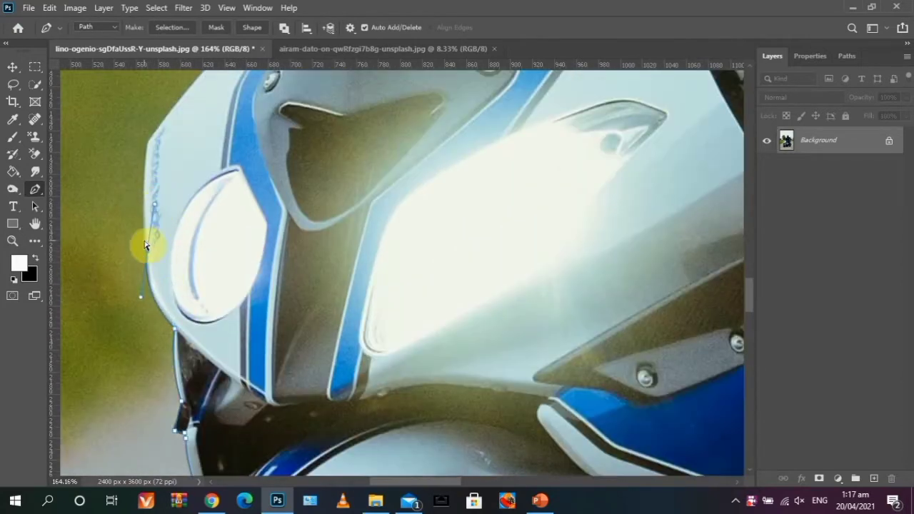
left_click(150, 278)
scroll(150, 277, "up", 3)
left_click(147, 225)
scroll(147, 224, "up", 3)
left_click(229, 191)
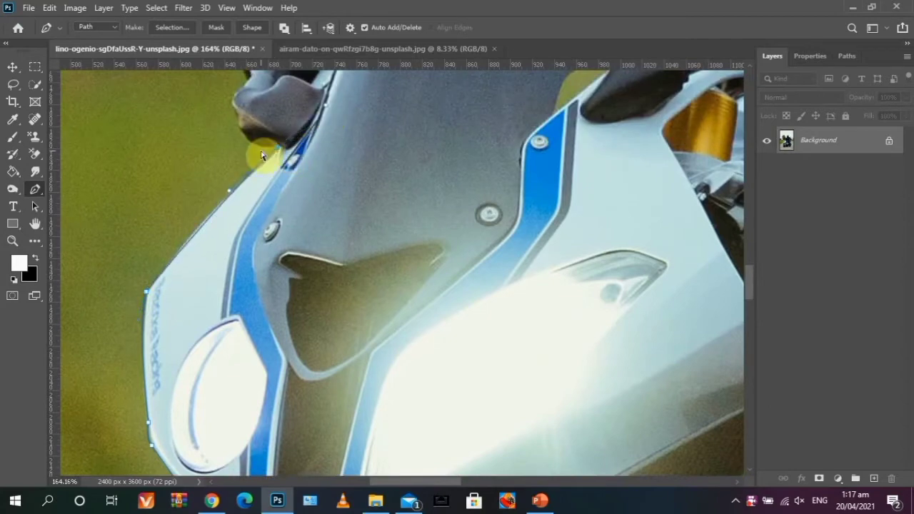
scroll(225, 100, "up", 3)
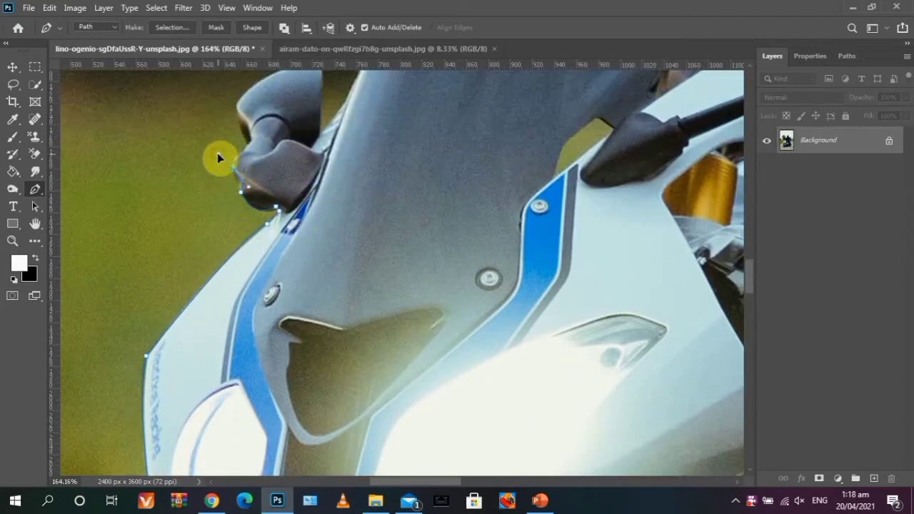
scroll(249, 147, "up", 1)
scroll(249, 148, "up", 5)
left_click_drag(317, 277, 388, 271)
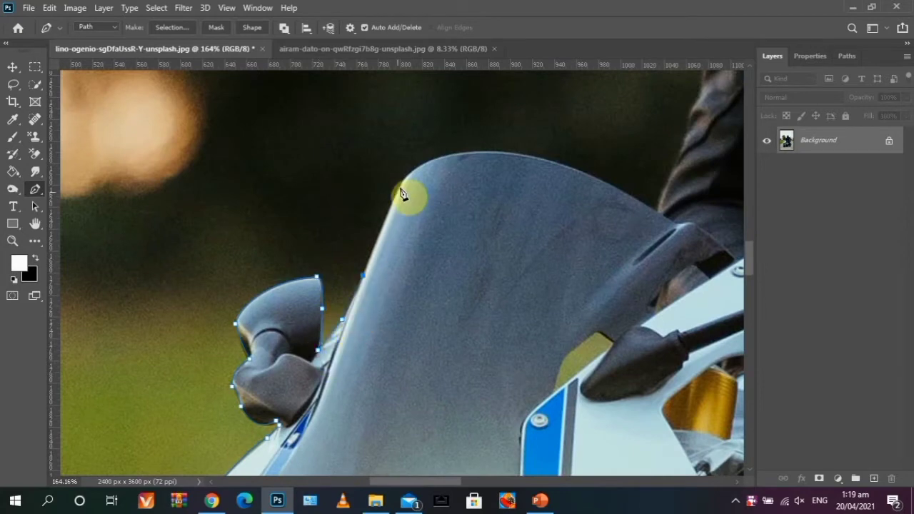
scroll(398, 194, "up", 3)
- Trace the windscreen edge and up the rider's arm to the shoulder
left_click_drag(427, 250, 448, 241)
left_click(658, 300)
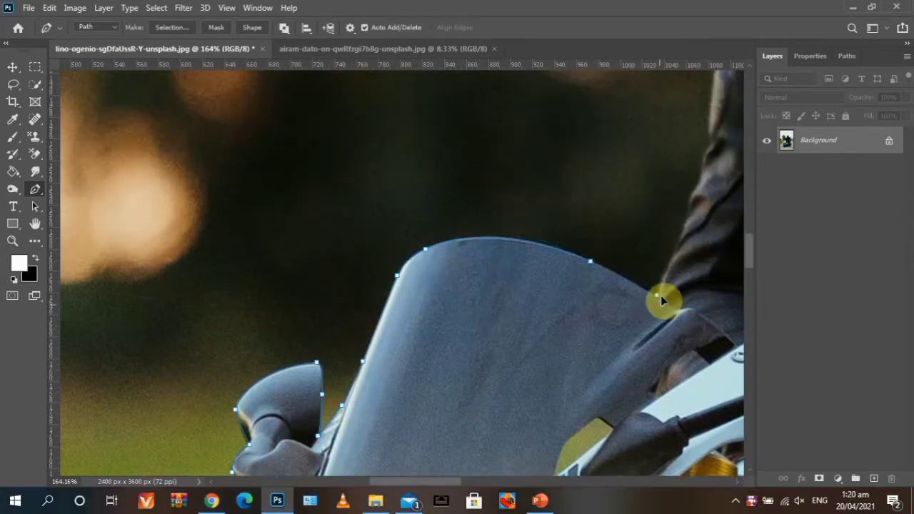
left_click(676, 252)
left_click(687, 221)
left_click(697, 184)
scroll(457, 402, "up", 3)
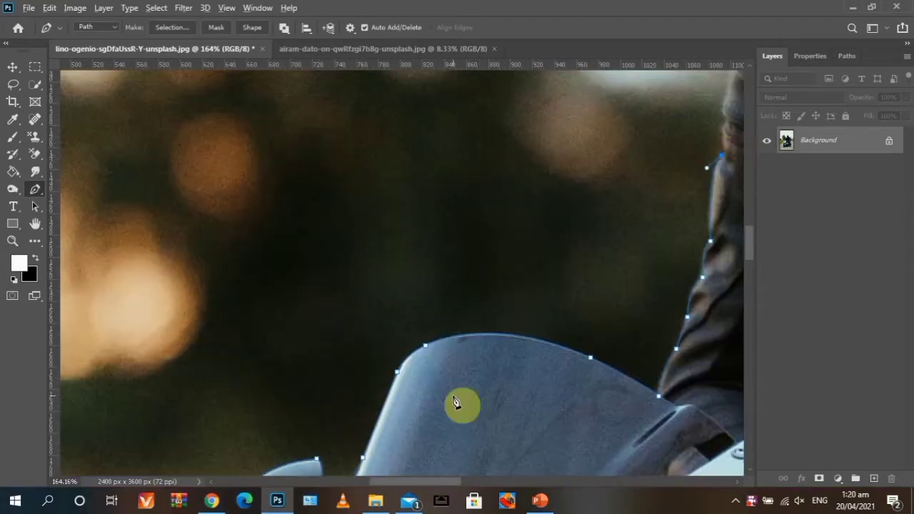
scroll(529, 185, "right", 5)
left_click(522, 220)
left_click(526, 186)
scroll(529, 185, "up", 1)
left_click_drag(525, 168, 556, 148)
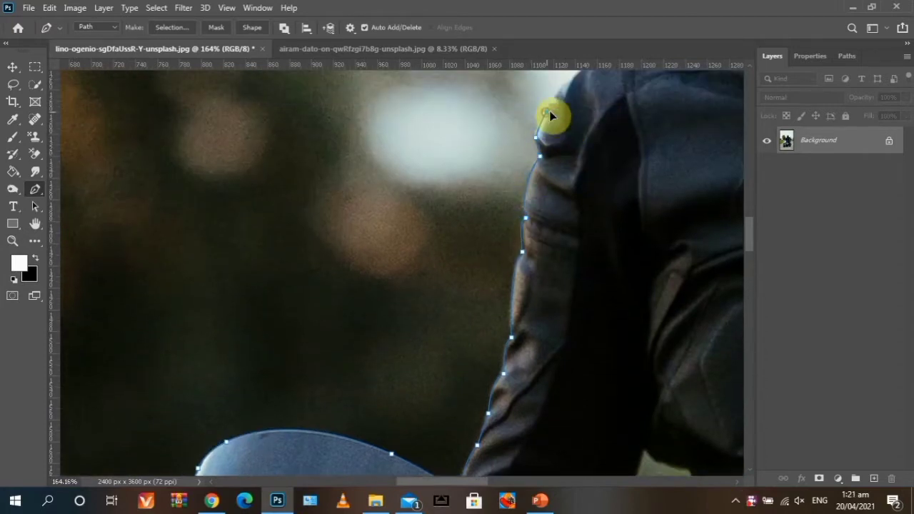
left_click(546, 113)
scroll(500, 157, "up", 2)
scroll(422, 200, "right", 4)
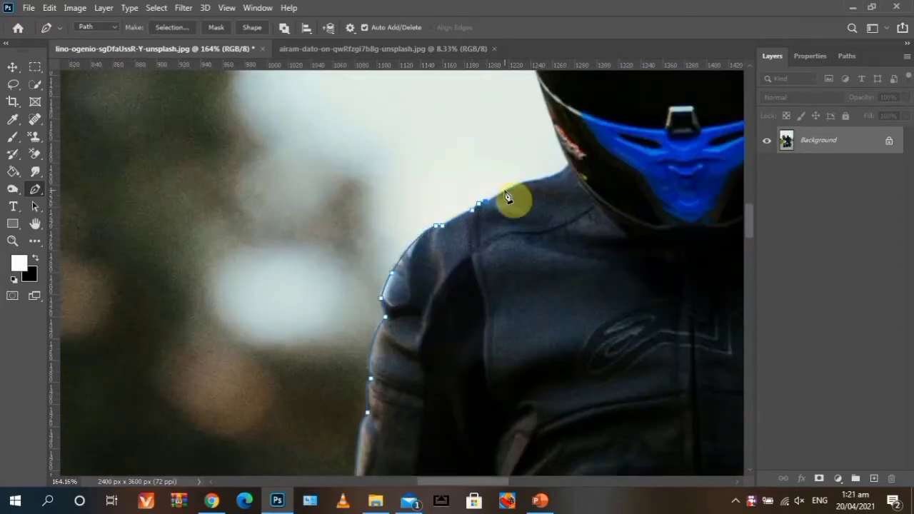
- Undo the misplaced point, trace over the helmet edge and top, and fit the photo
key("ctrl+z")
left_click(568, 171)
scroll(559, 198, "up", 3)
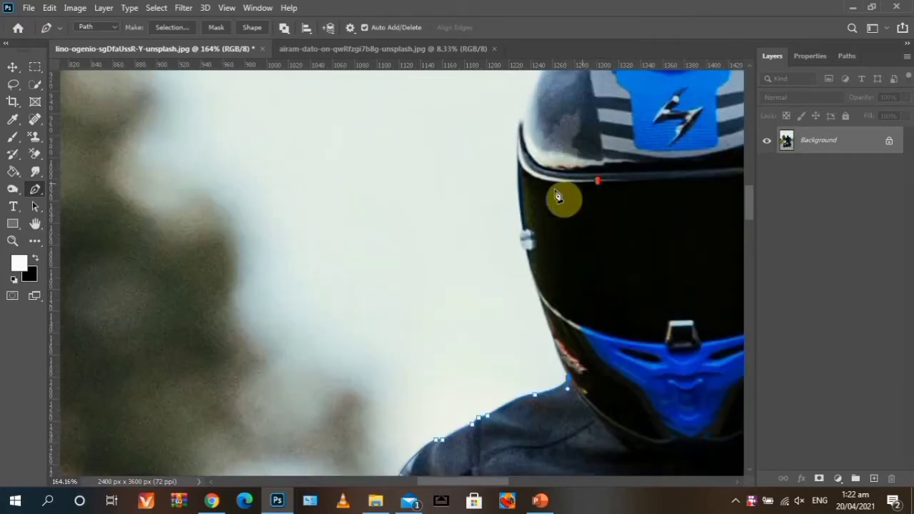
scroll(519, 163, "up", 1)
left_click(523, 184)
scroll(524, 186, "up", 2)
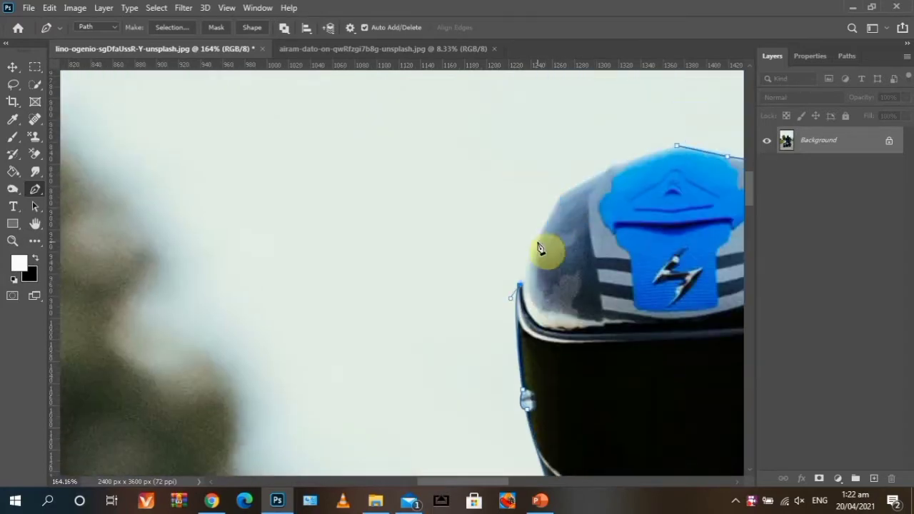
left_click(669, 153)
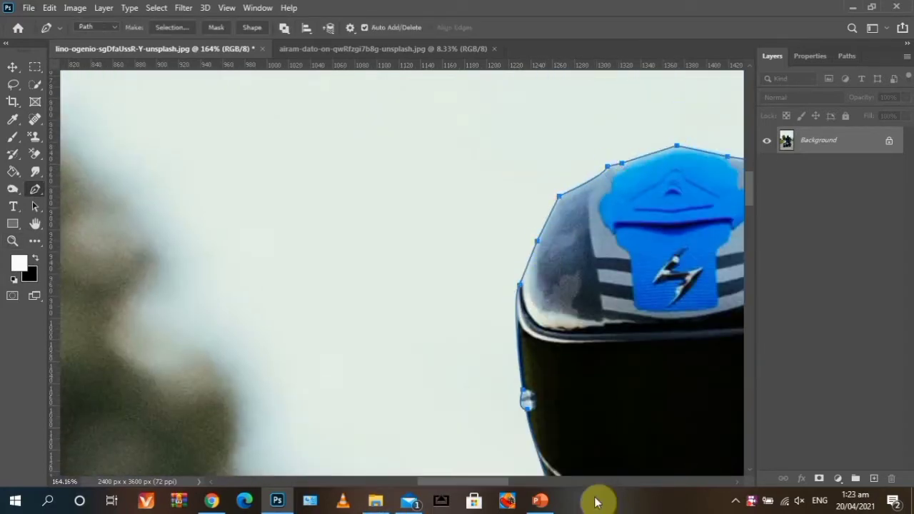
scroll(596, 496, "down", 5)
key("ctrl+0")
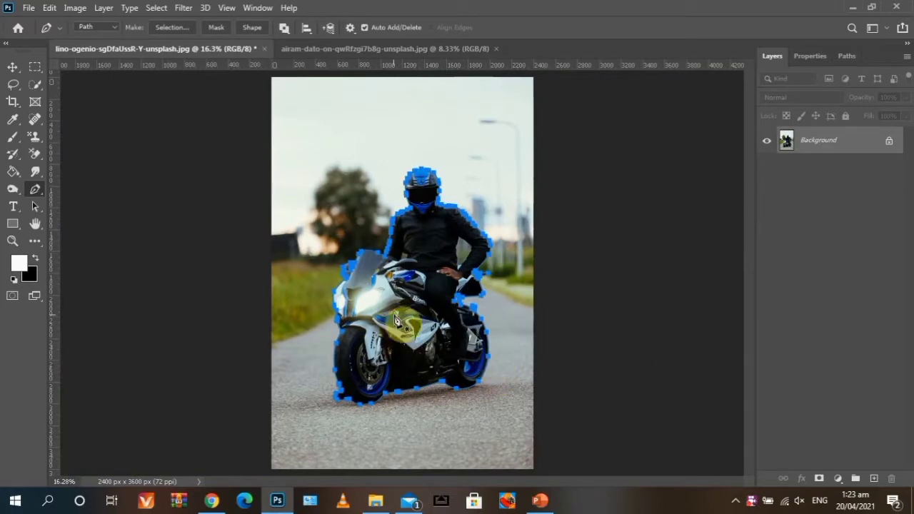
- Outline the jacket edge and sleeve to close the bent-arm gap subpath, then fit the photo
scroll(397, 321, "up", 5)
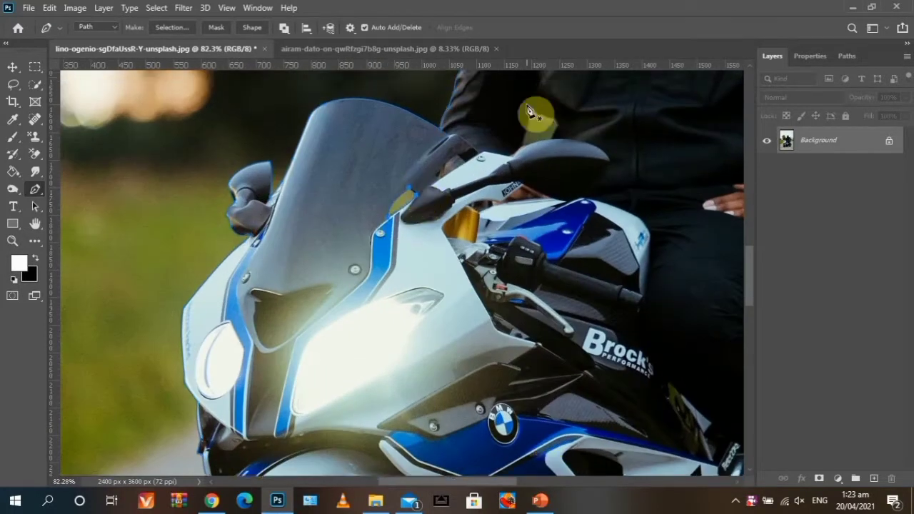
scroll(535, 115, "up", 2)
mouse_move(532, 141)
left_mouse_down()
mouse_move(531, 183)
mouse_move(571, 179)
mouse_move(459, 197)
left_mouse_up()
left_click(480, 208)
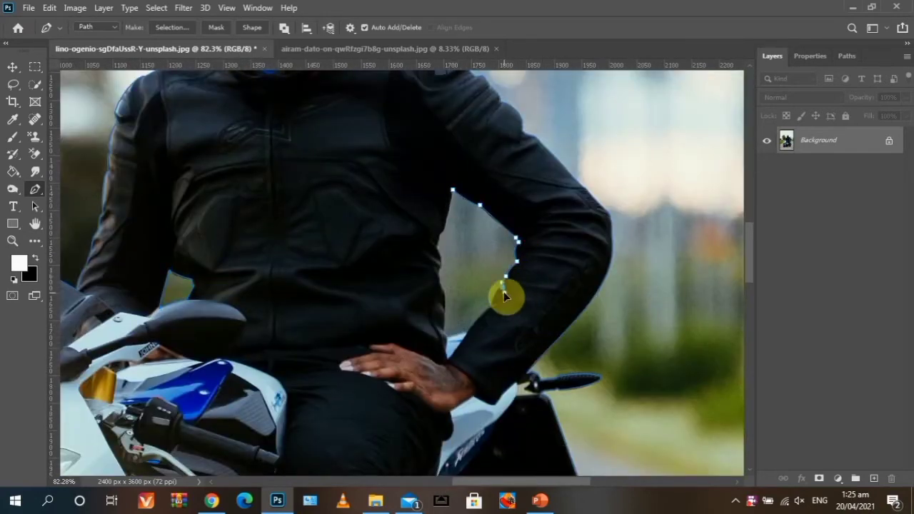
left_click_drag(447, 299, 455, 255)
scroll(492, 416, "down", 5)
scroll(462, 288, "down", 2)
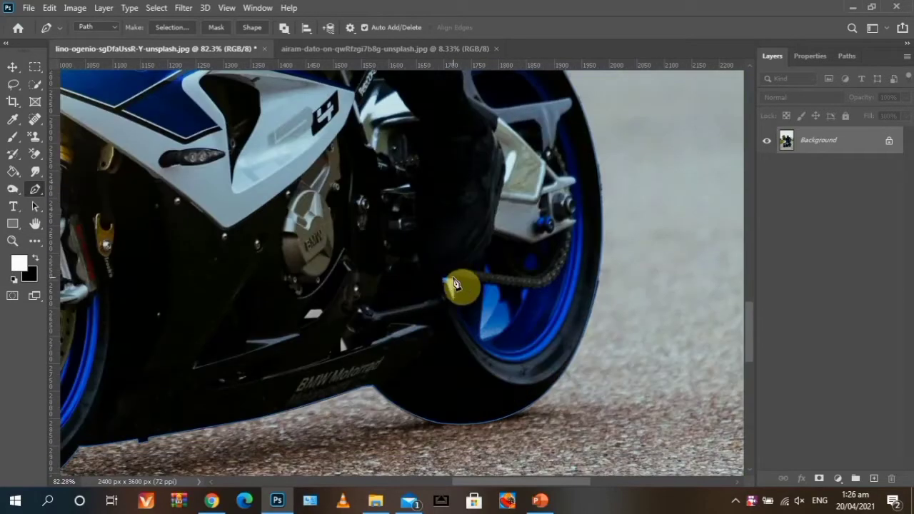
left_click_drag(478, 482, 435, 481)
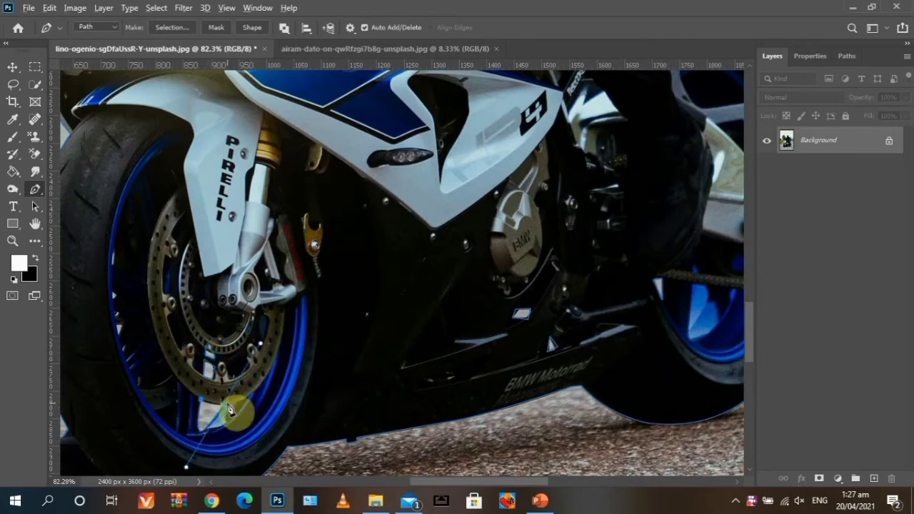
key("ctrl+0")
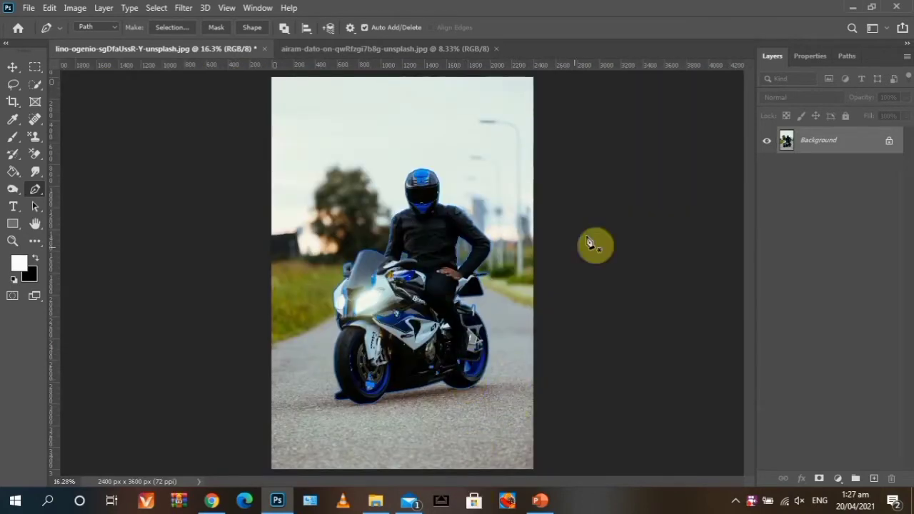
- Unlock the Background, load the Work Path as a selection, and add a layer mask
left_click(847, 56)
left_click(761, 87, "ctrl")
left_click(773, 56)
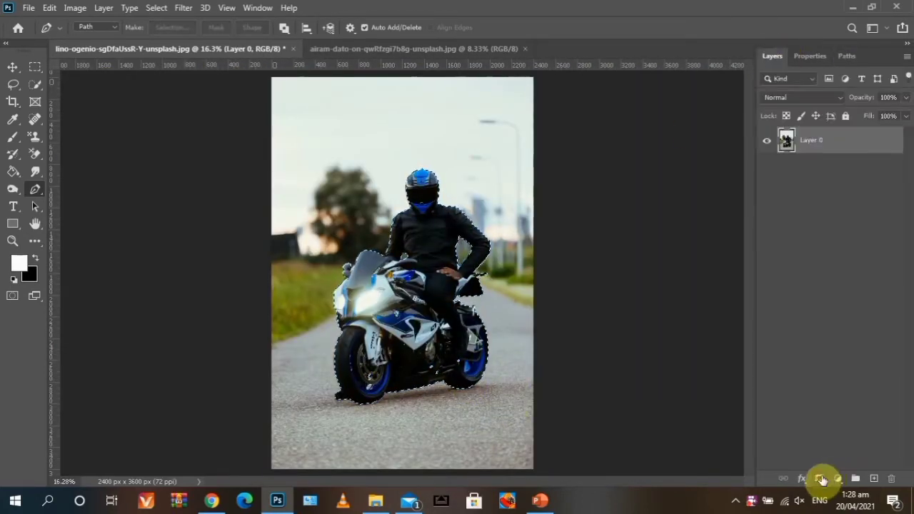
left_click(821, 480)
- Drag the masked rider into the street image, enlarge to about 166% and position it
key("v")
left_click_drag(421, 300, 424, 466)
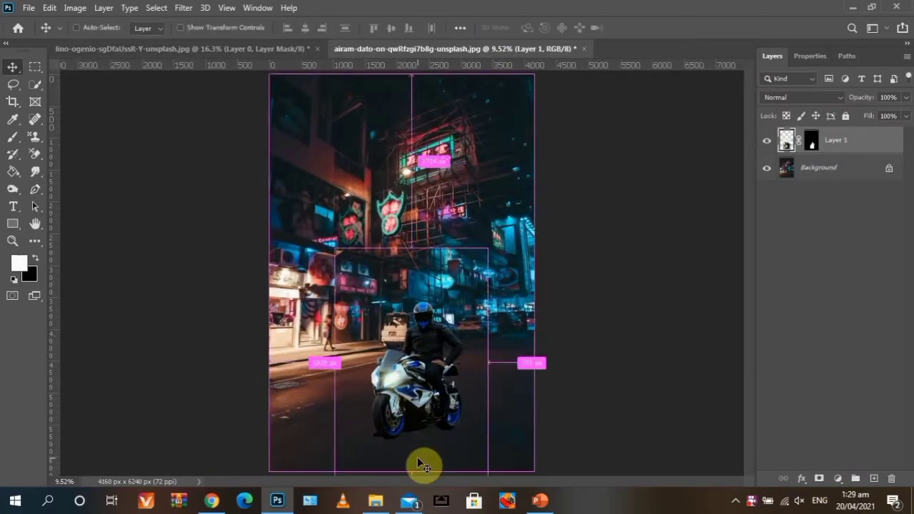
key("ctrl+t")
left_click_drag(333, 472, 265, 484)
left_click_drag(358, 436, 371, 447)
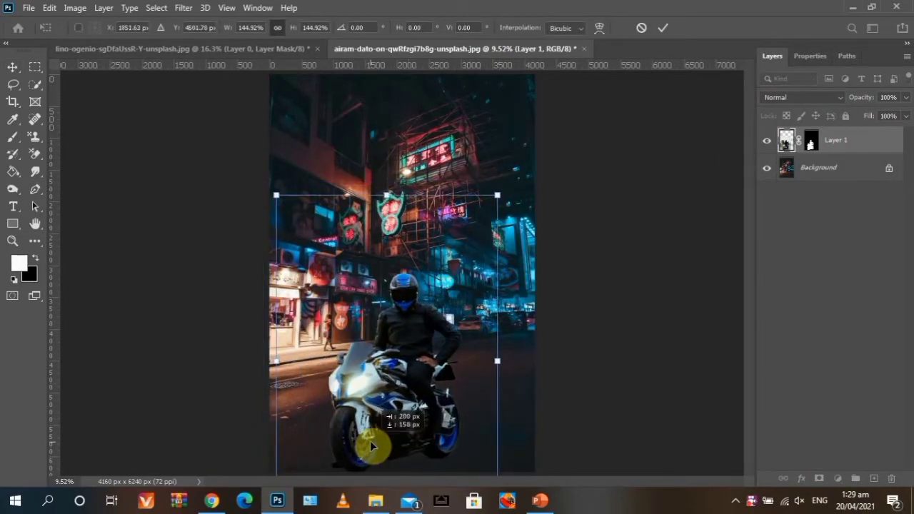
left_click_drag(497, 195, 536, 143)
mouse_move(435, 381)
left_mouse_down()
mouse_move(364, 379)
mouse_move(404, 383)
left_mouse_up()
left_click_drag(521, 392, 532, 371)
left_click(663, 27)
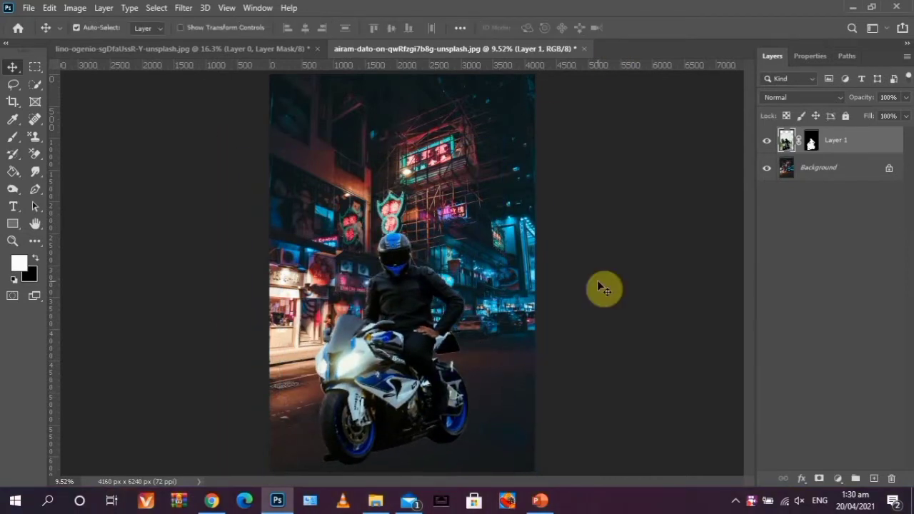
- Lower the rider slightly, rescale to about 97%, and select its layer mask
left_click_drag(407, 407, 402, 446)
key("ctrl+t")
left_click_drag(529, 137, 507, 165)
left_click(663, 27)
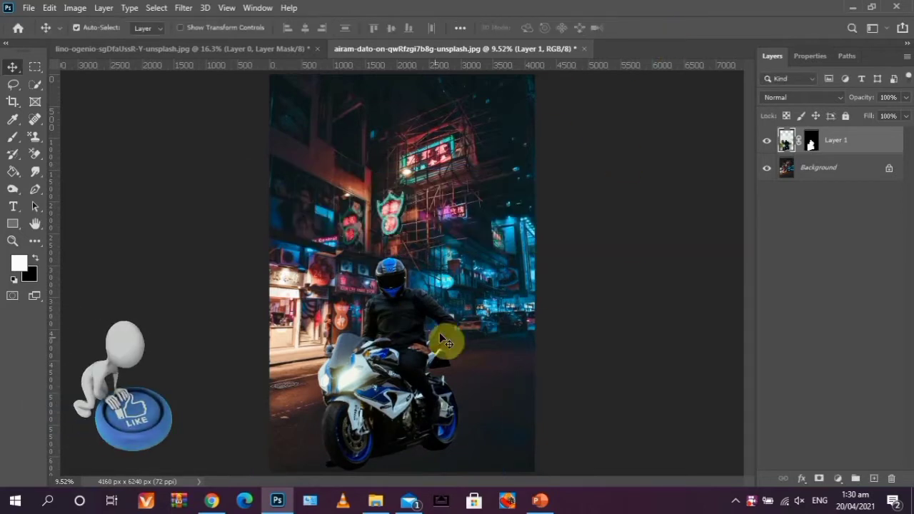
left_click(812, 141)
left_click(35, 85)
- Refine the mask edges, output to a new masked Layer 1 copy, and delete the original layer
key("ctrl+alt+r")
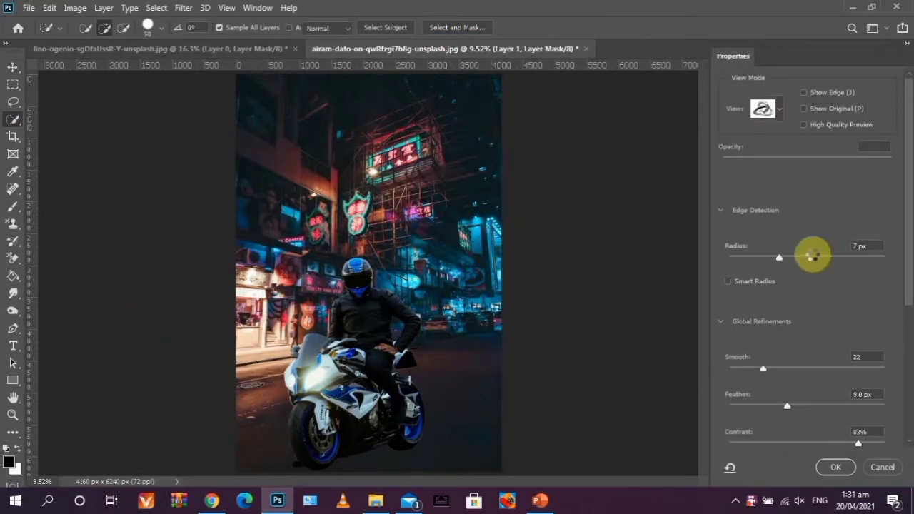
scroll(813, 255, "down", 3)
left_click_drag(808, 363, 788, 372)
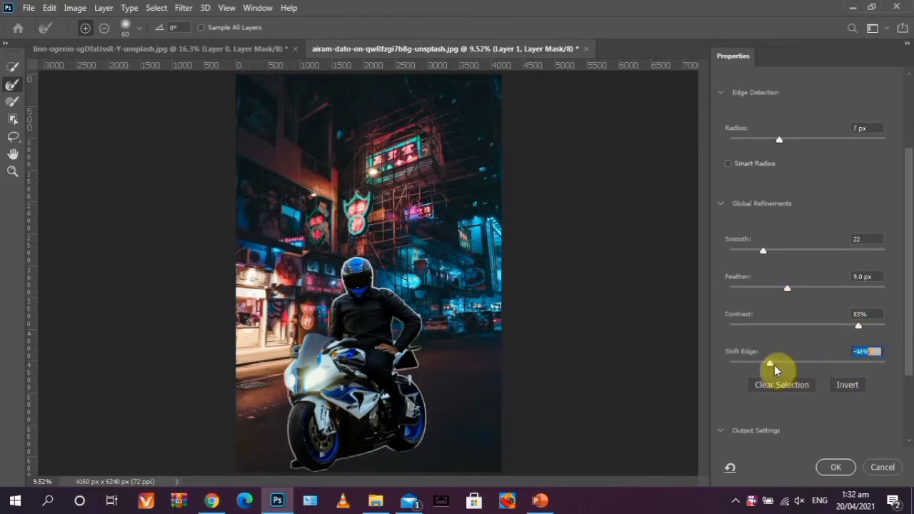
left_click(836, 468)
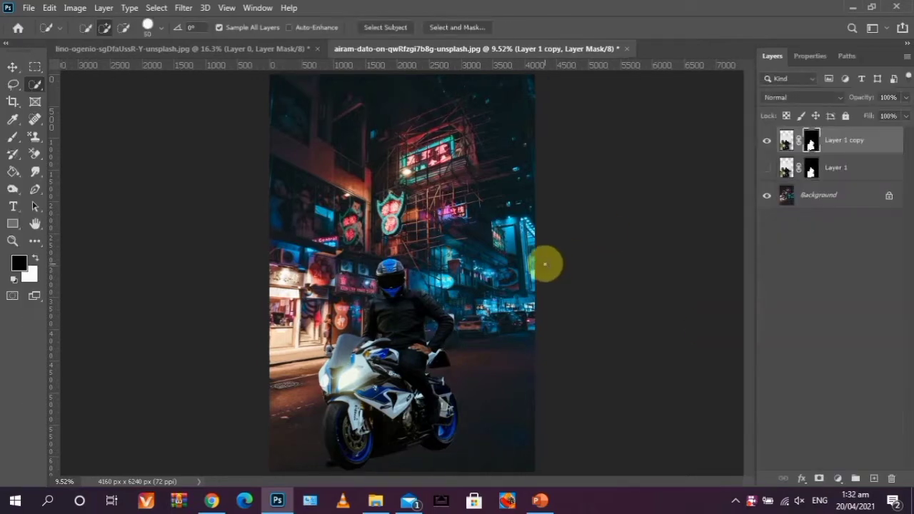
left_click_drag(769, 169, 892, 479)
- Add a Color Balance adjustment shifting the rider's midtones toward red
left_click(839, 478)
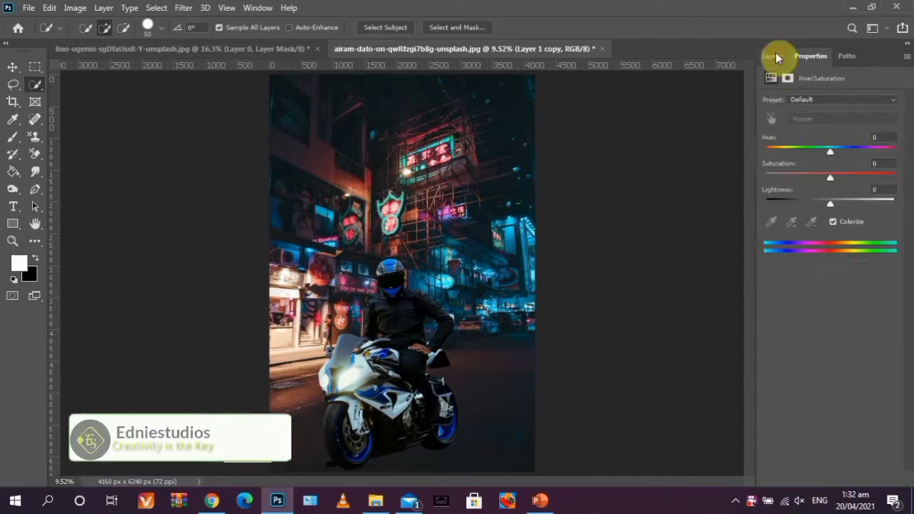
left_click(840, 363)
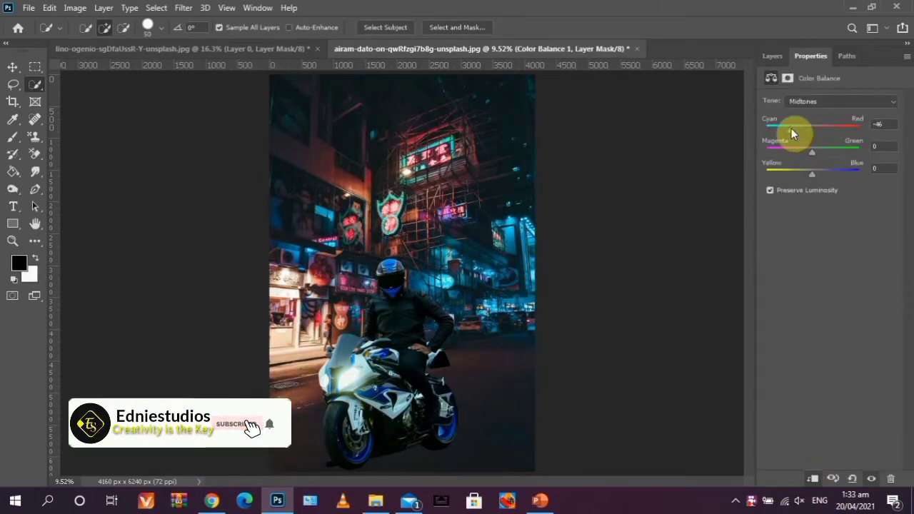
mouse_move(819, 174)
left_mouse_down()
mouse_move(828, 173)
mouse_move(818, 150)
mouse_move(853, 128)
left_mouse_up()
left_click(772, 55)
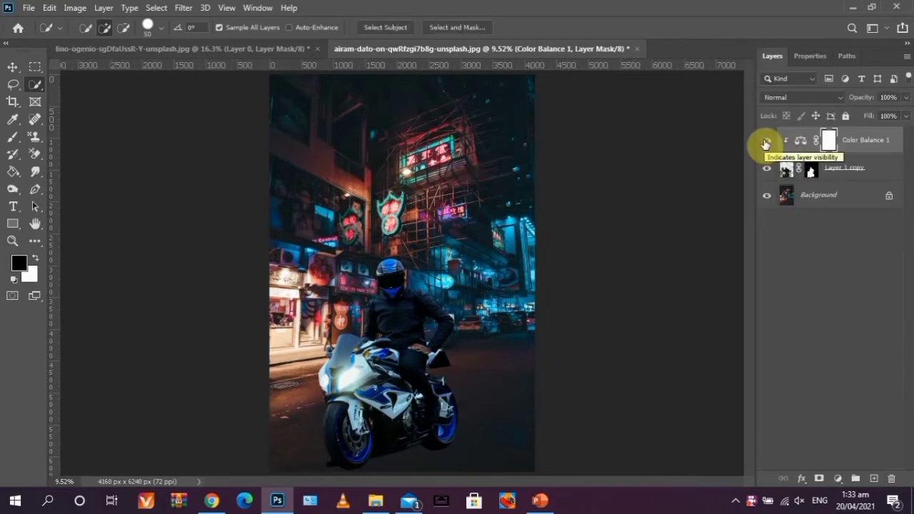
- Add a Curves adjustment lowering the RGB and Red curves and lifting the Blue black point
left_click(838, 478)
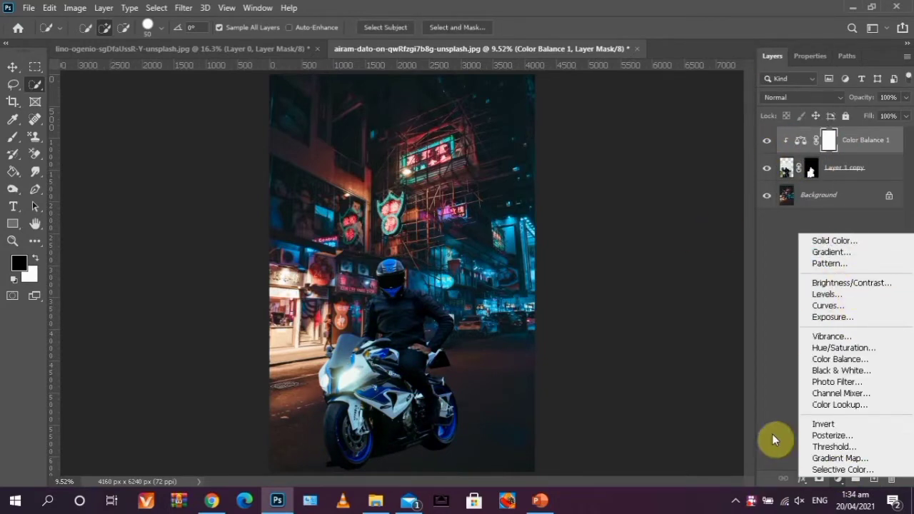
left_click(828, 305)
left_click_drag(843, 185, 844, 198)
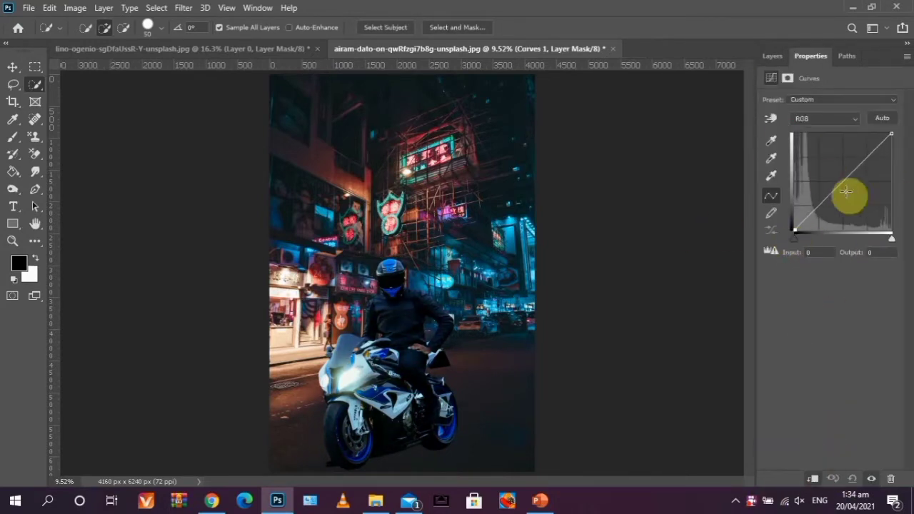
left_click(826, 118)
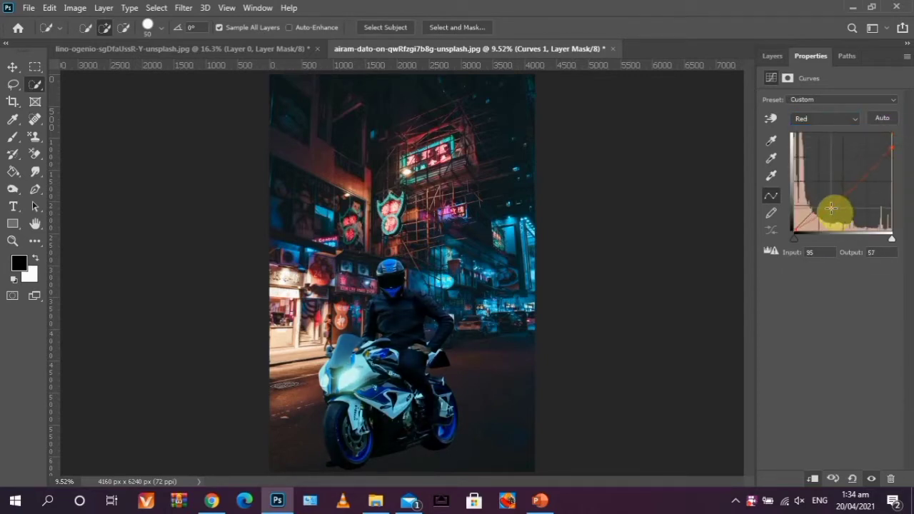
left_click_drag(830, 196, 832, 207)
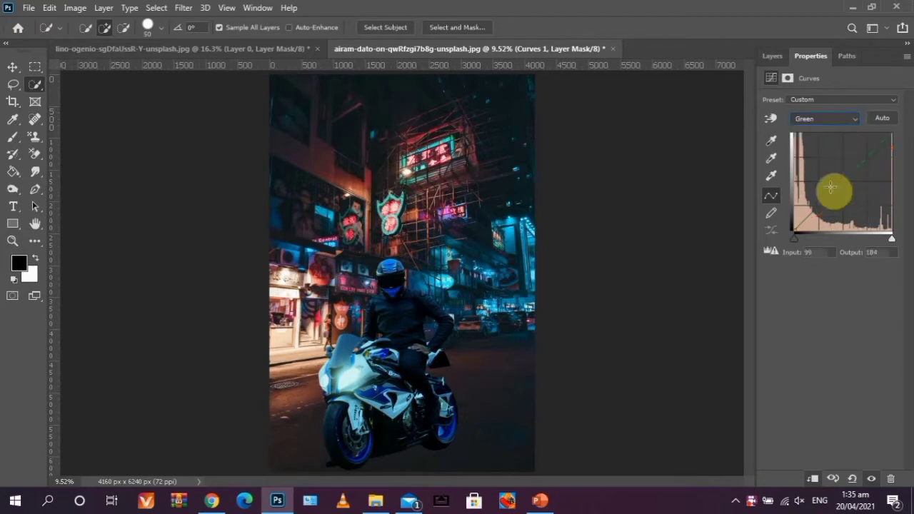
key("alt+4")
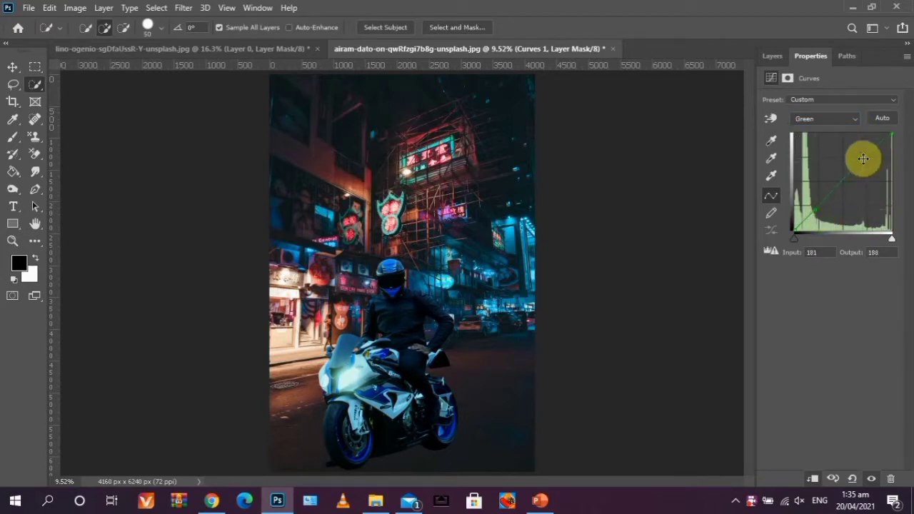
key("alt+5")
left_click_drag(794, 239, 806, 243)
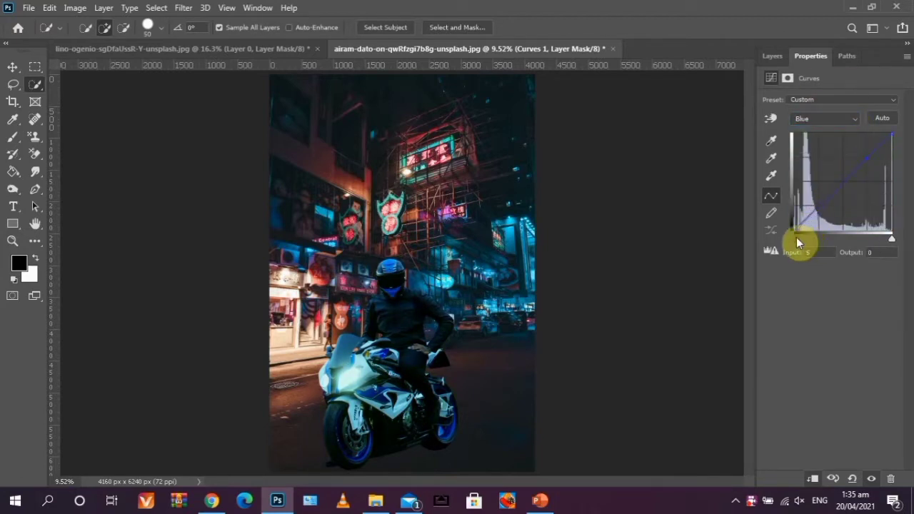
key("F7")
- Scale the rider and bike down and move them lower-left onto the road
left_click(422, 409, "ctrl")
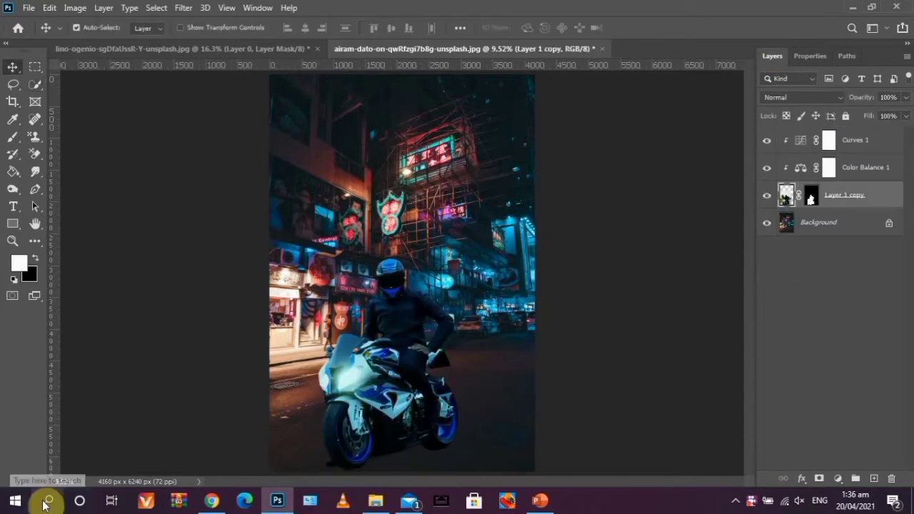
key("ctrl+t")
left_click_drag(535, 350, 415, 347)
left_click_drag(472, 207, 477, 220)
left_click_drag(337, 415, 363, 429)
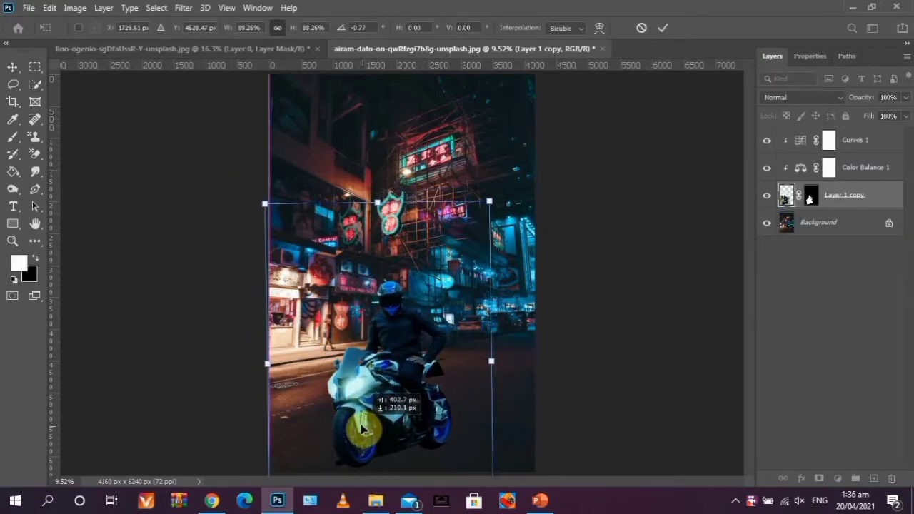
left_click_drag(493, 362, 485, 361)
key("Return")
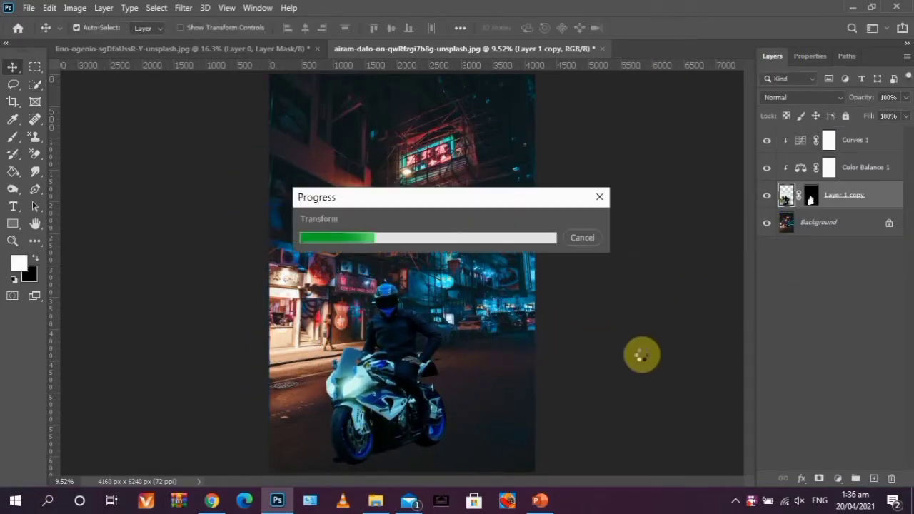
- On a new layer below the rider, paint a black dab and flatten it into a shadow
left_click(874, 479, "ctrl")
key("b")
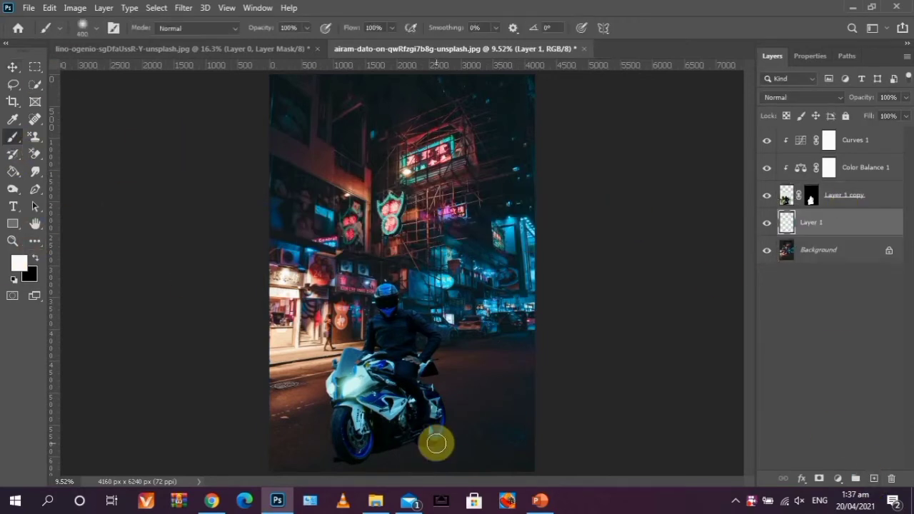
key("x")
left_click(432, 442)
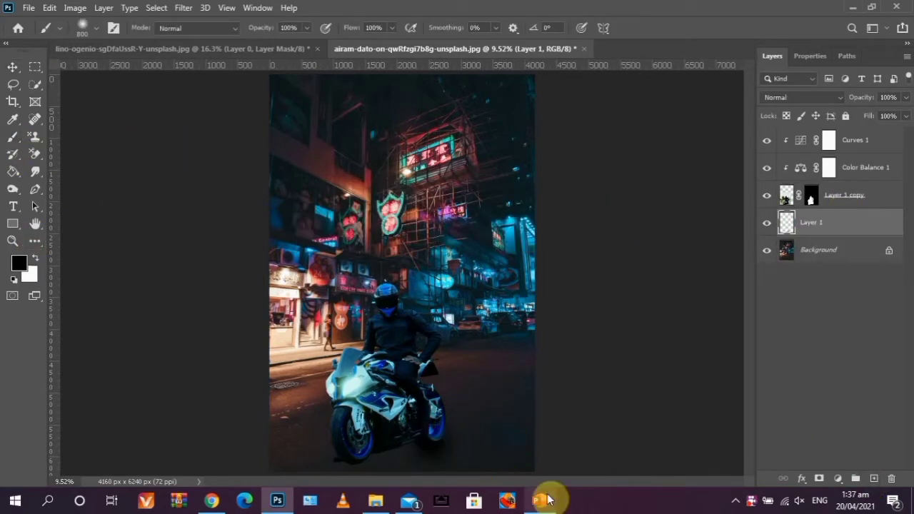
key("ctrl+t")
left_click_drag(431, 410, 428, 451)
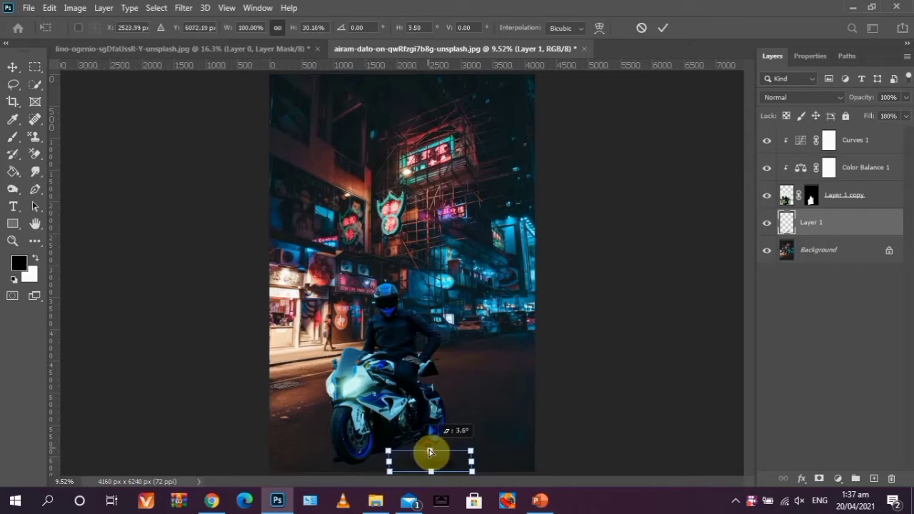
left_click(663, 28)
type("shadow")
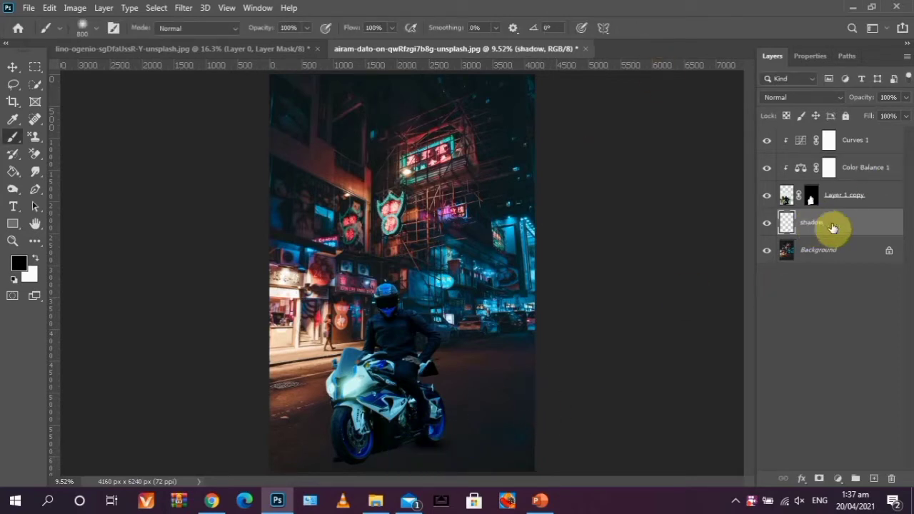
- Duplicate the shadow and place the copy under the bike
key("v")
key("ctrl+j")
left_click_drag(454, 448, 365, 465)
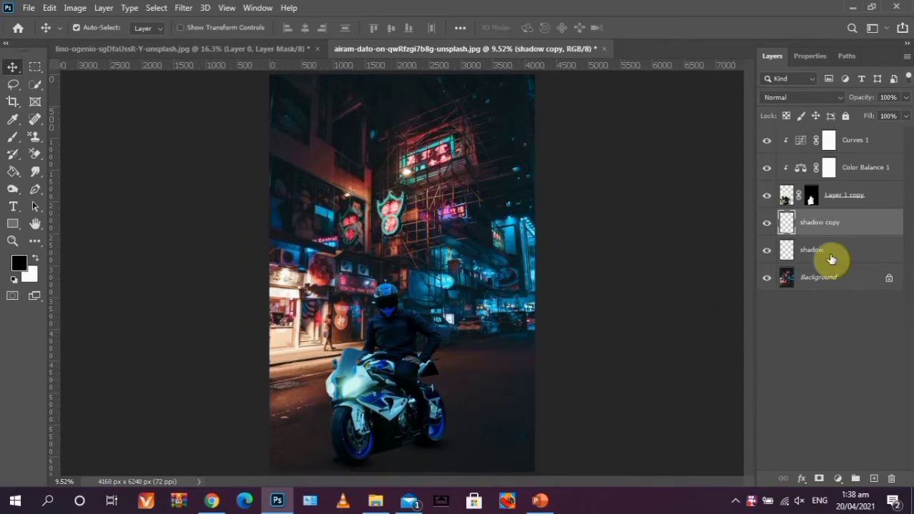
- Duplicate the rider layer and select the lower copy
left_click(864, 194)
key("ctrl+j")
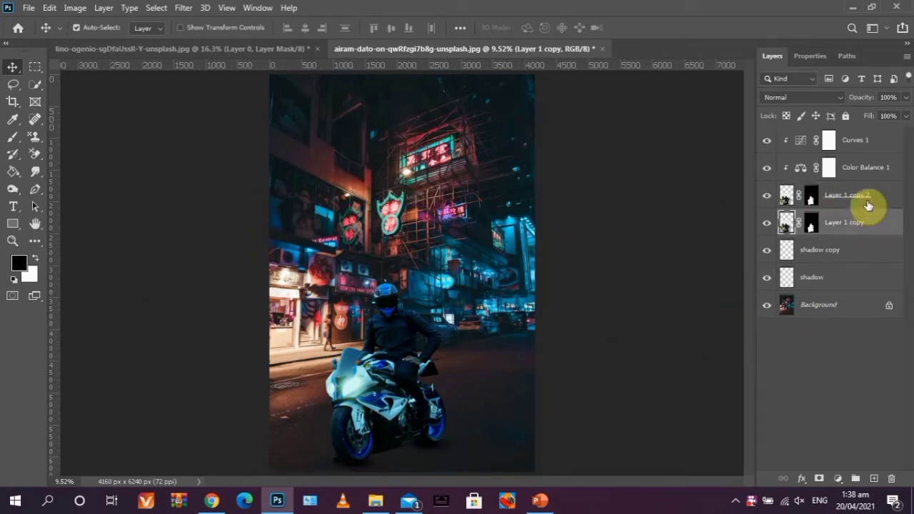
left_click(870, 224)
right_click(870, 224)
key("Escape")
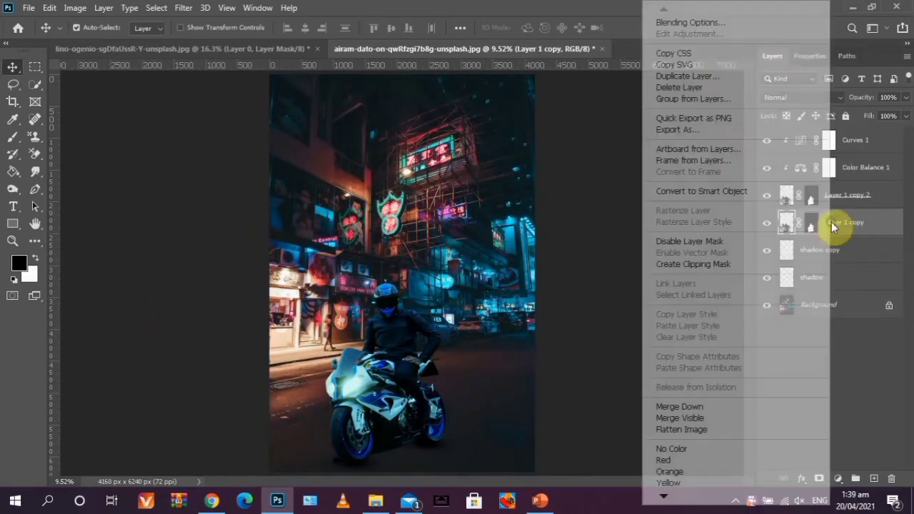
- Blacken the lower copy with Hue/Saturation at -100 saturation and lightness, grouped as Group 1
left_click(838, 479)
left_click(836, 348)
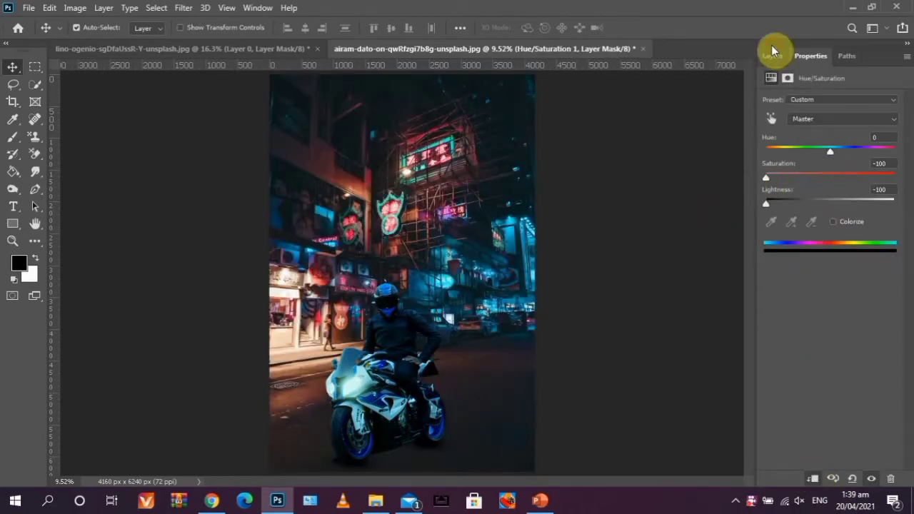
left_click(774, 56)
left_click(766, 194)
left_click(864, 245, "shift")
key("ctrl+g")
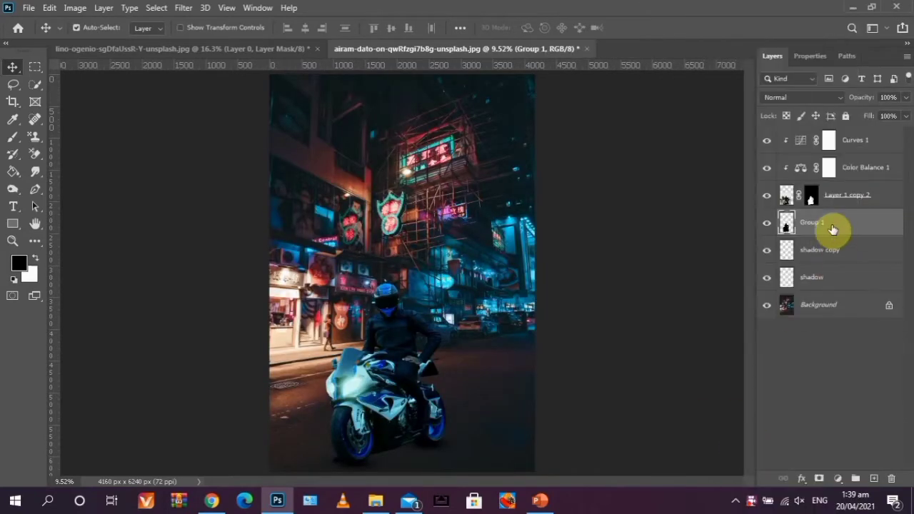
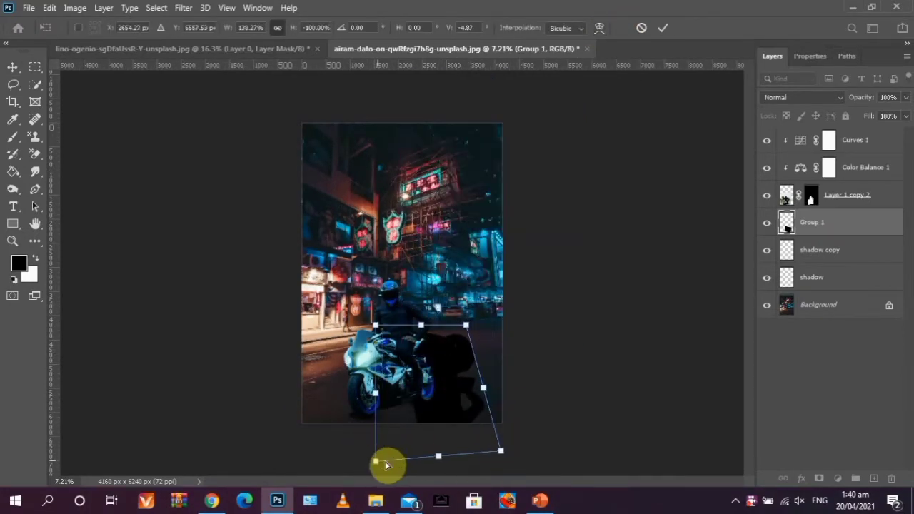
- Distort and warp the flipped shadow flat onto the road, curving its edge to hug the wheel
left_click_drag(378, 461, 365, 470)
mouse_move(376, 327)
left_mouse_down()
mouse_move(359, 340)
mouse_move(353, 400)
left_mouse_up()
mouse_move(466, 326)
left_mouse_down()
mouse_move(424, 288)
mouse_move(469, 385)
mouse_move(453, 392)
left_mouse_up()
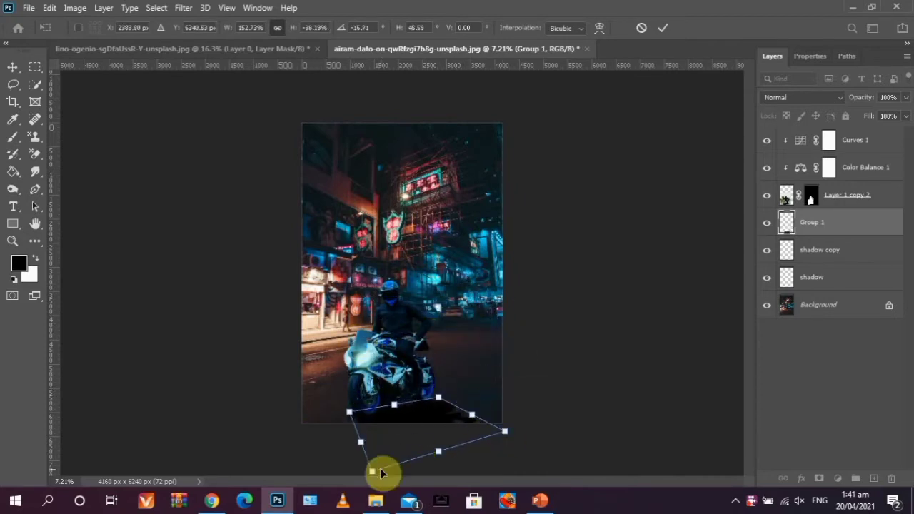
left_click_drag(378, 474, 433, 420)
scroll(427, 418, "up", 1)
scroll(398, 329, "up", 3)
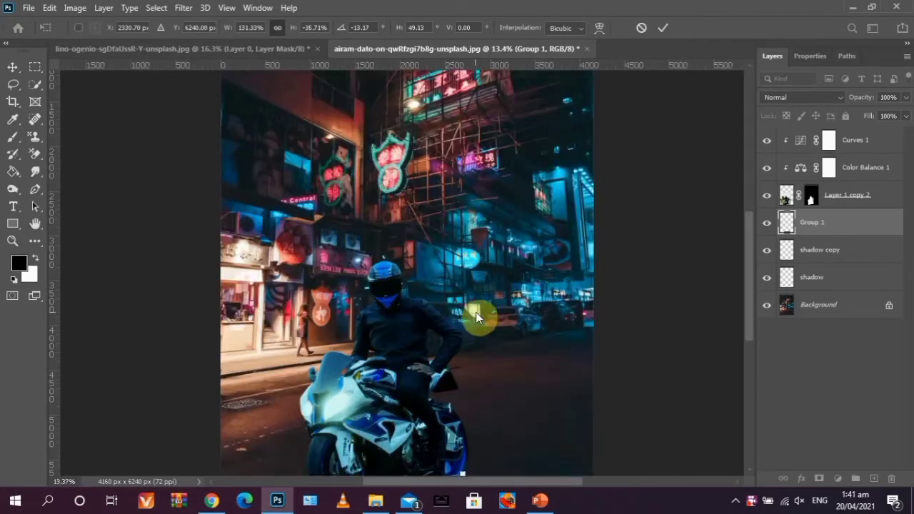
scroll(490, 402, "down", 3)
mouse_move(490, 402)
left_mouse_down()
mouse_move(478, 429)
mouse_move(446, 332)
left_mouse_up()
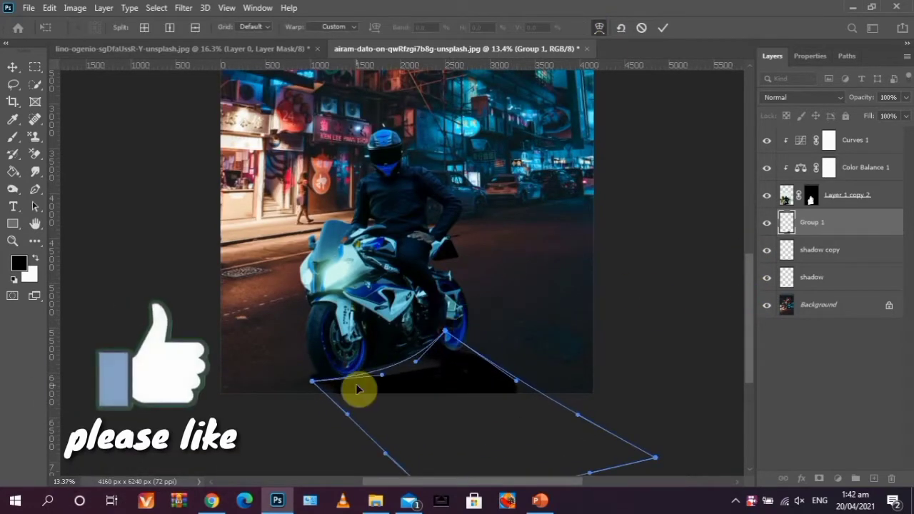
mouse_move(358, 388)
left_mouse_down()
mouse_move(334, 400)
mouse_move(304, 382)
left_mouse_up()
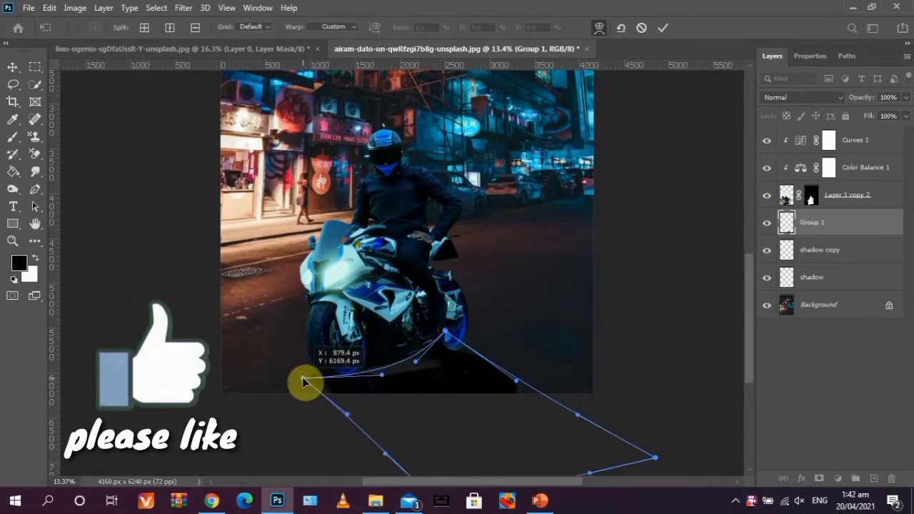
left_click(663, 28)
- Soften the shadow with a Gaussian Blur
left_click(184, 8)
left_click(429, 321)
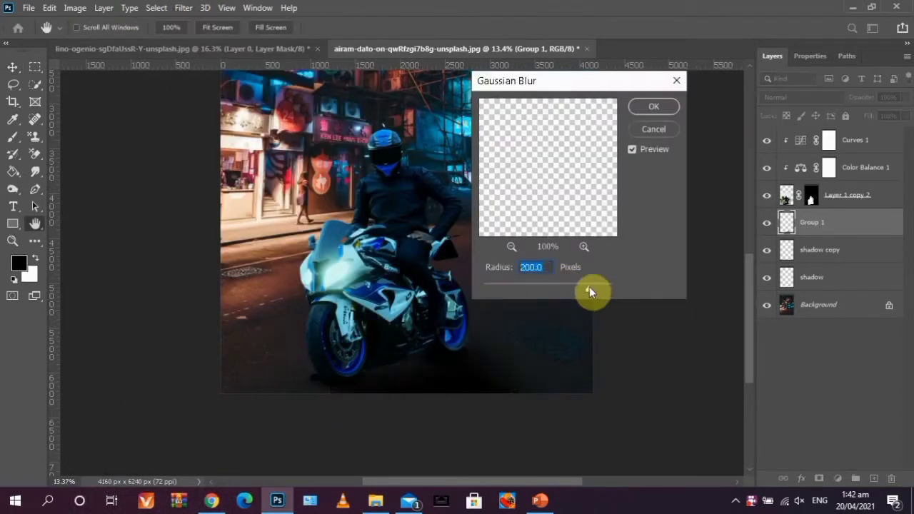
key("Return")
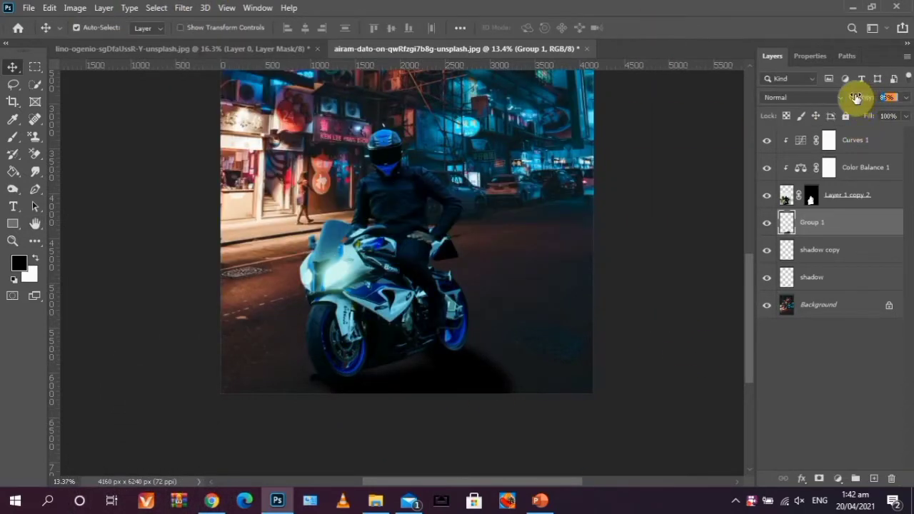
- Set the shadow group's Blend If so the shadow fades where the road is bright
double_click(884, 208)
left_click_drag(622, 36, 747, 37)
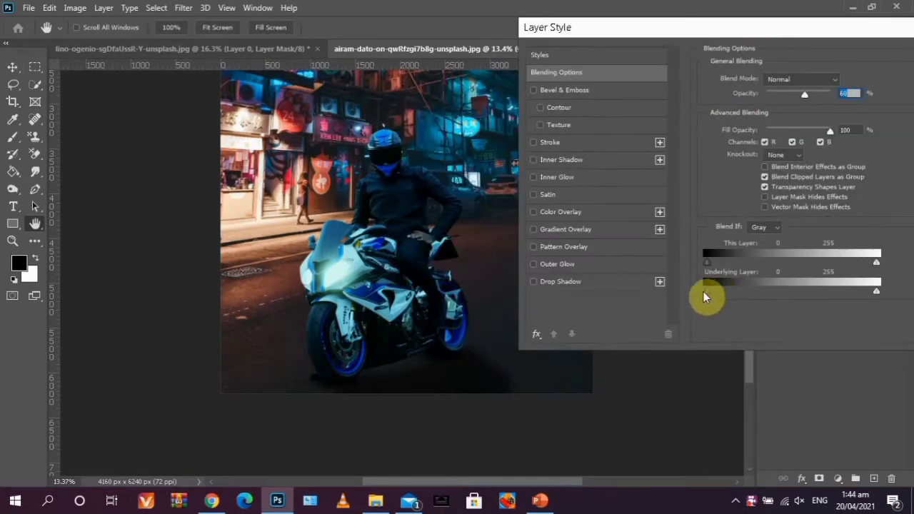
left_click_drag(843, 299, 749, 316)
key("Return")
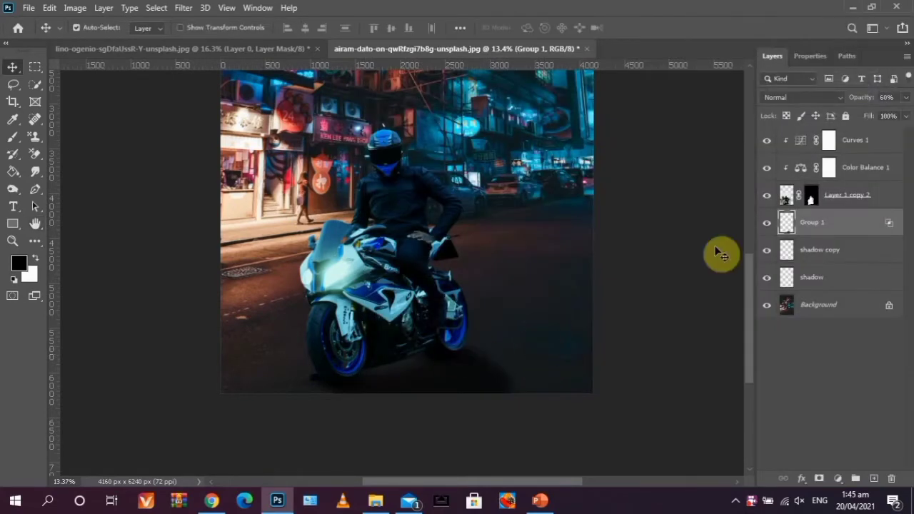
key("ctrl+0")
key("b")
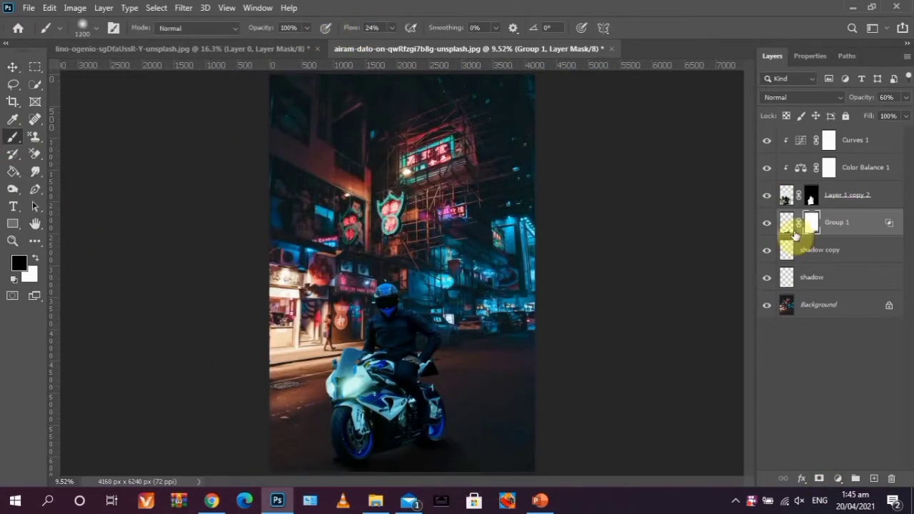
- Group the three shadow layers and name the group 'shadow'
left_click(841, 286, "shift")
key("ctrl+g")
double_click(815, 217)
type("shadow")
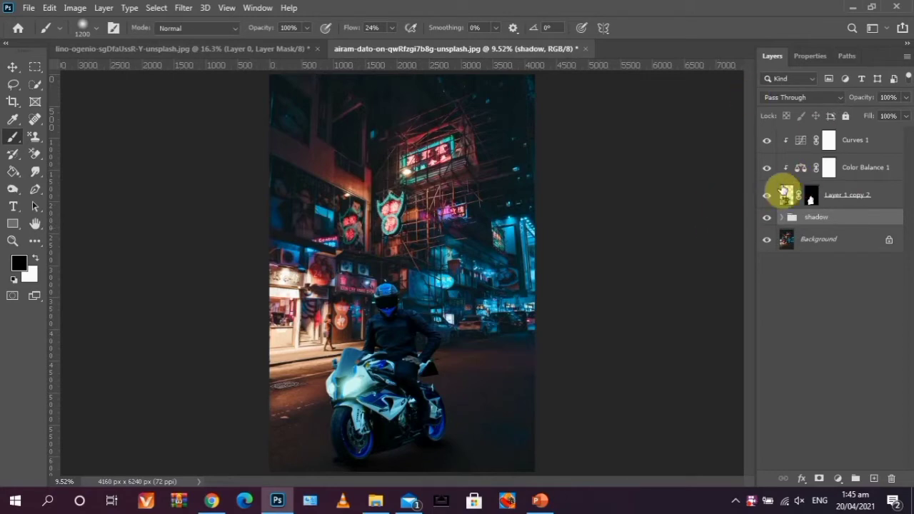
- Darken the rider with a Brightness/Contrast adjustment layer
left_click(838, 479)
left_click(842, 288)
mouse_move(830, 137)
left_mouse_down()
mouse_move(793, 138)
mouse_move(817, 142)
left_mouse_up()
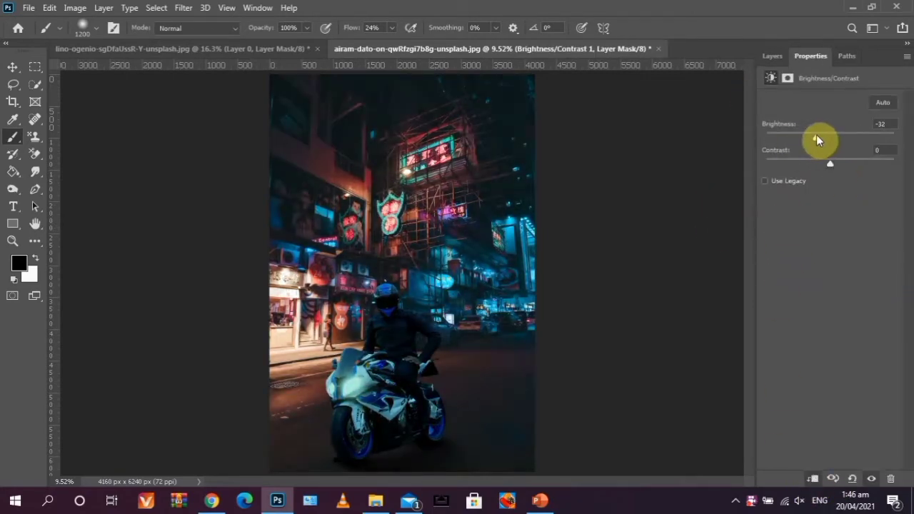
left_click(773, 55)
- Darken the street Background with its own Brightness/Contrast layer, then duplicate the Background
left_click(857, 266)
left_click(838, 479)
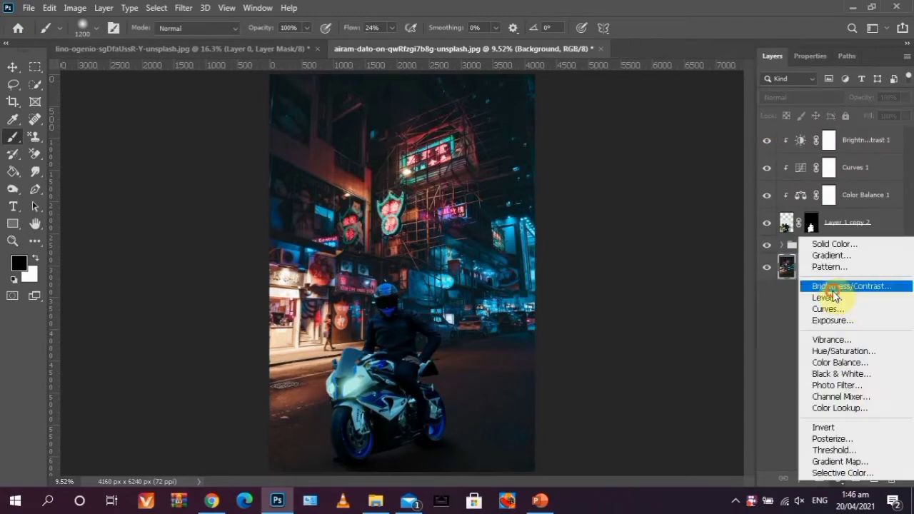
left_click(834, 286)
left_click_drag(832, 137, 808, 141)
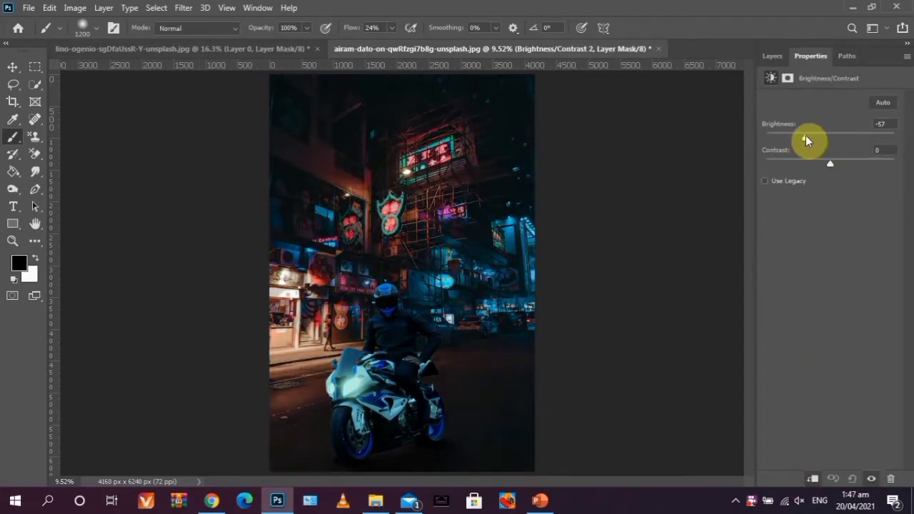
left_click(773, 56)
left_click(875, 479)
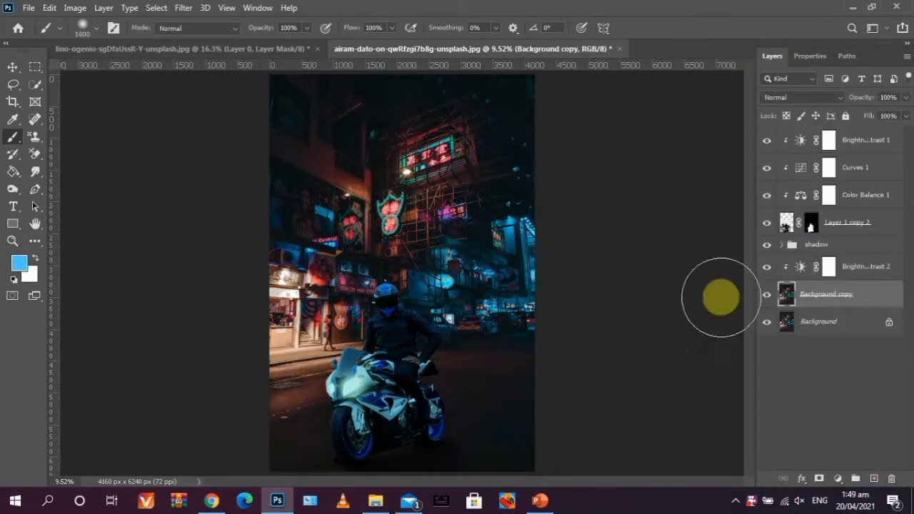
- Make the Background copy a Smart Object, blur it at radius about 20.8, and set it to Screen
left_click(183, 7)
left_click(238, 48)
left_click(156, 7)
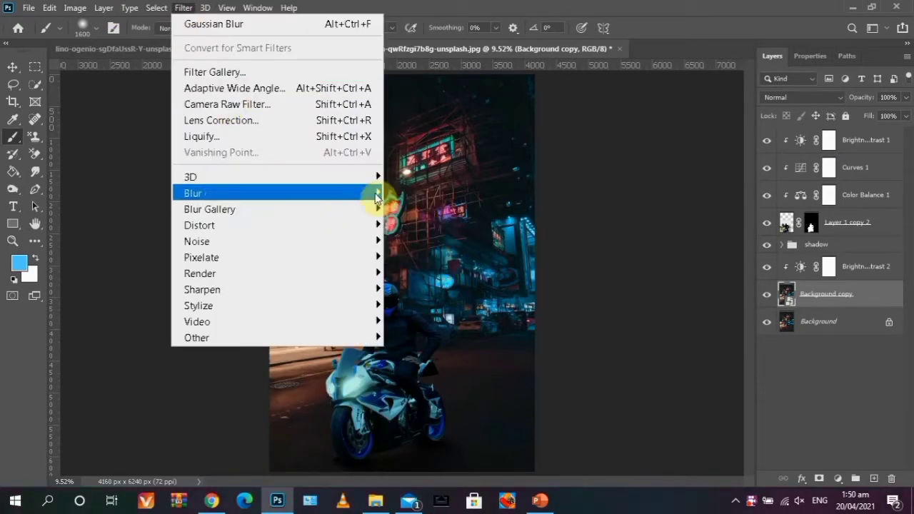
left_click(428, 257)
left_click_drag(547, 76, 619, 76)
left_click_drag(584, 289, 615, 288)
left_click(746, 105)
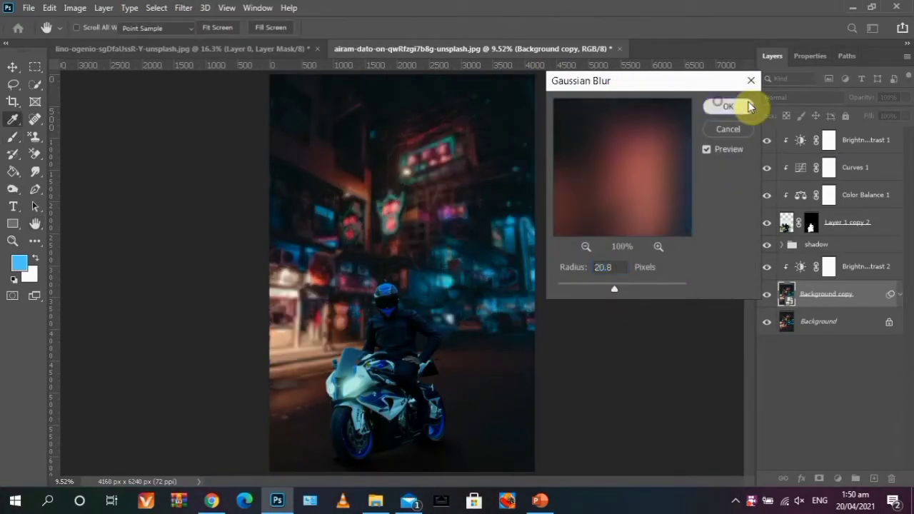
left_click(800, 97)
left_click(779, 217)
key("b")
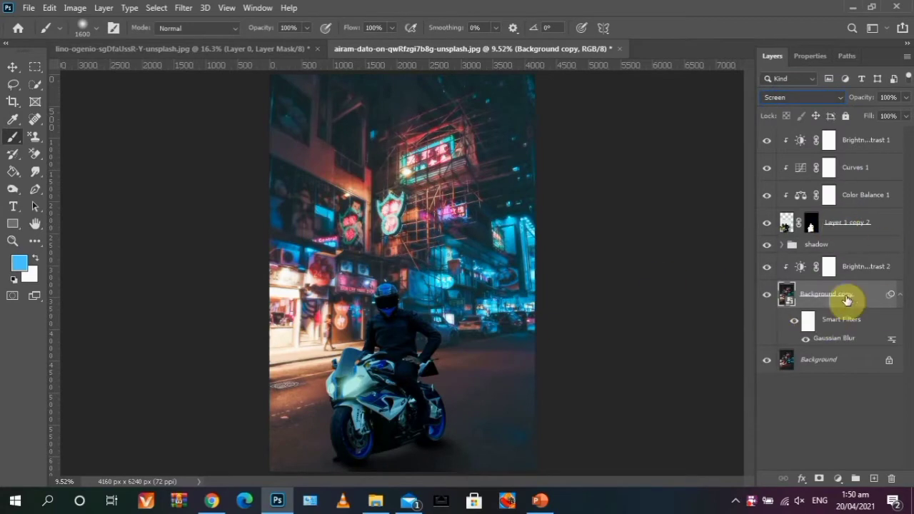
- Duplicate the glow layer and raise the copy's Gaussian Blur radius to 48.4
key("ctrl+j")
double_click(823, 341)
left_click_drag(637, 293, 627, 293)
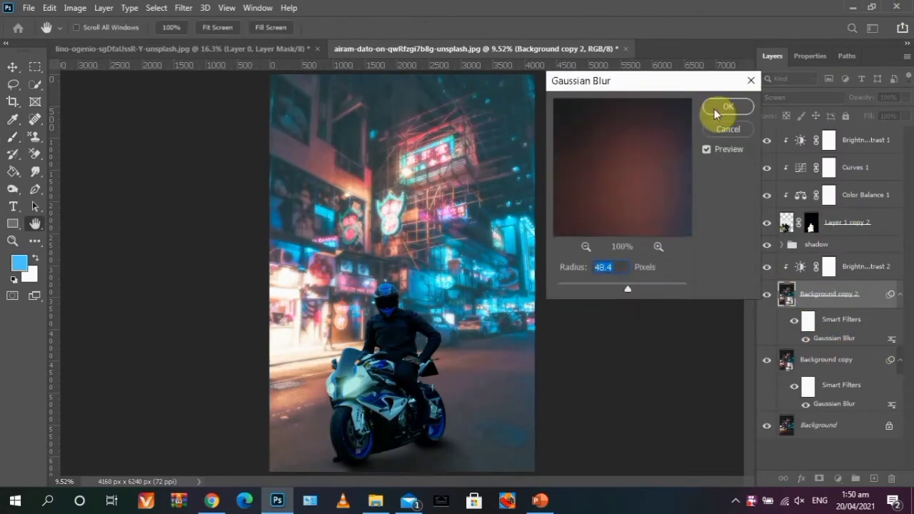
left_click(720, 109)
- Group both glow copies behind a black mask and paint white over the lit buildings and neon signs
left_click(864, 377, "shift")
key("ctrl+g")
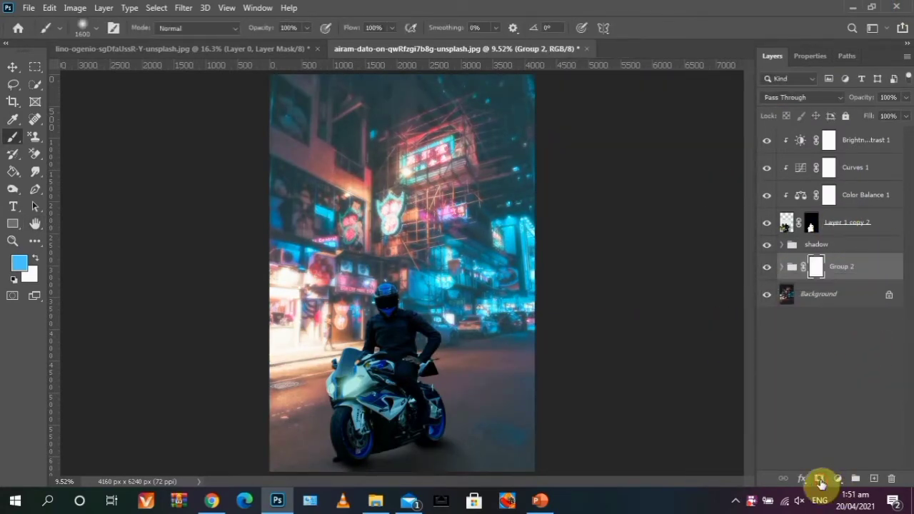
left_click(819, 479, "alt")
key("x")
scroll(452, 276, "up", 3)
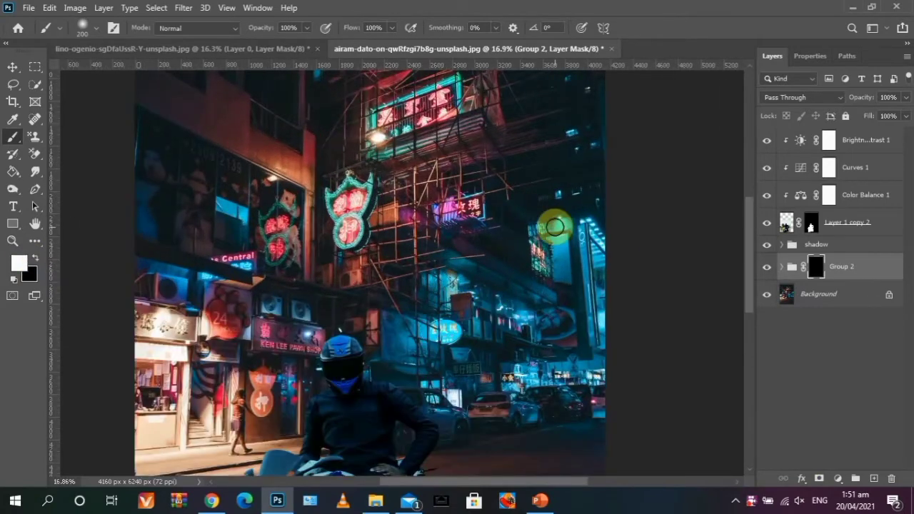
mouse_move(556, 228)
left_mouse_down()
mouse_move(578, 251)
mouse_move(566, 386)
mouse_move(518, 379)
left_mouse_up()
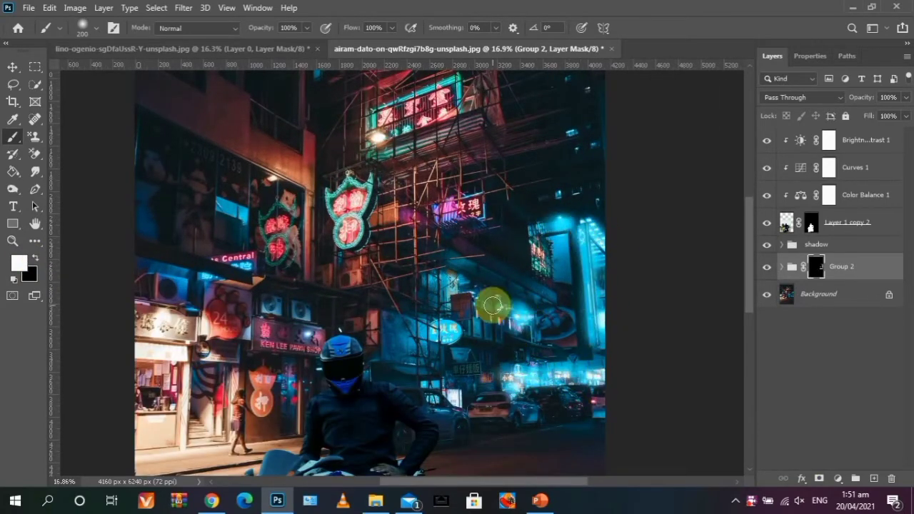
left_click_drag(457, 301, 541, 268)
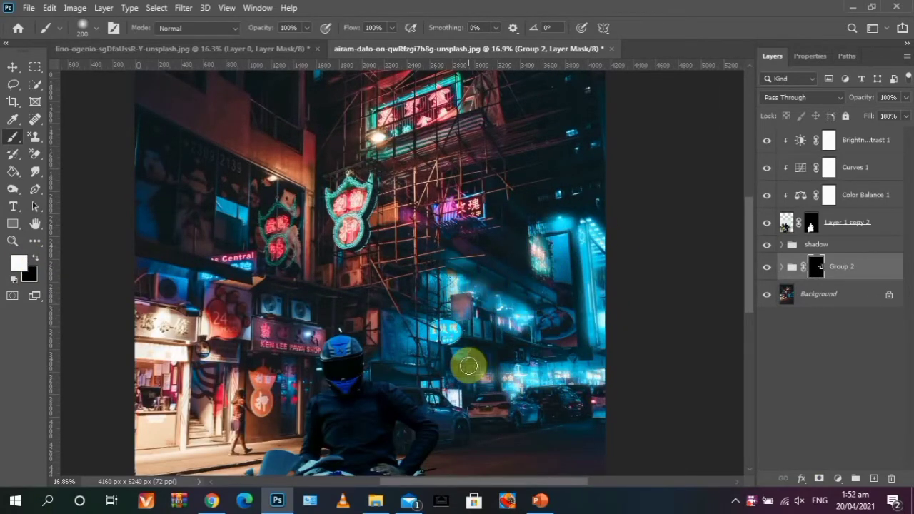
mouse_move(468, 366)
left_mouse_down()
mouse_move(449, 326)
mouse_move(481, 198)
mouse_move(435, 89)
mouse_move(366, 180)
mouse_move(363, 224)
mouse_move(279, 229)
mouse_move(277, 330)
mouse_move(299, 380)
left_mouse_up()
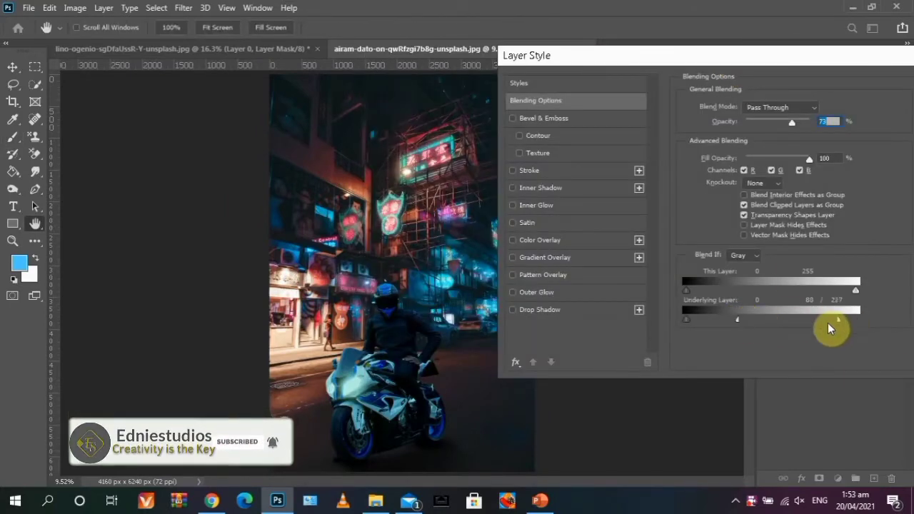
- Set the glow group's Blend If to 88/237 at 73% opacity
key("Return")
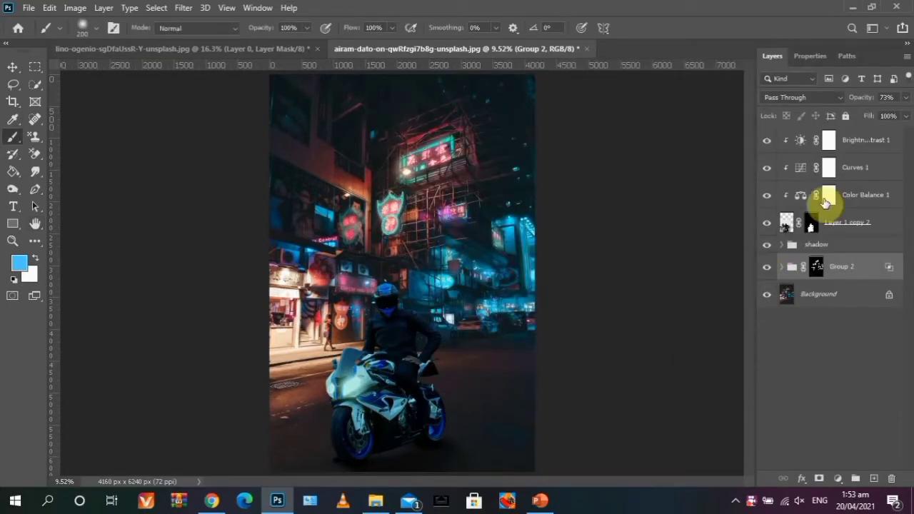
left_click(822, 222)
left_click(865, 140)
left_click(838, 479)
- Add a clipped Hue/Saturation layer with raised lightness and an inverted, hidden mask
left_click(861, 368)
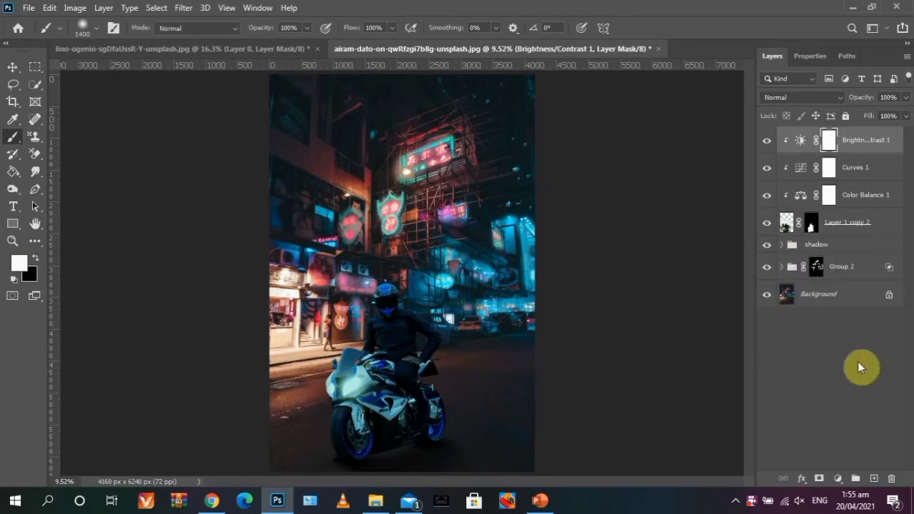
left_click_drag(829, 201, 883, 202)
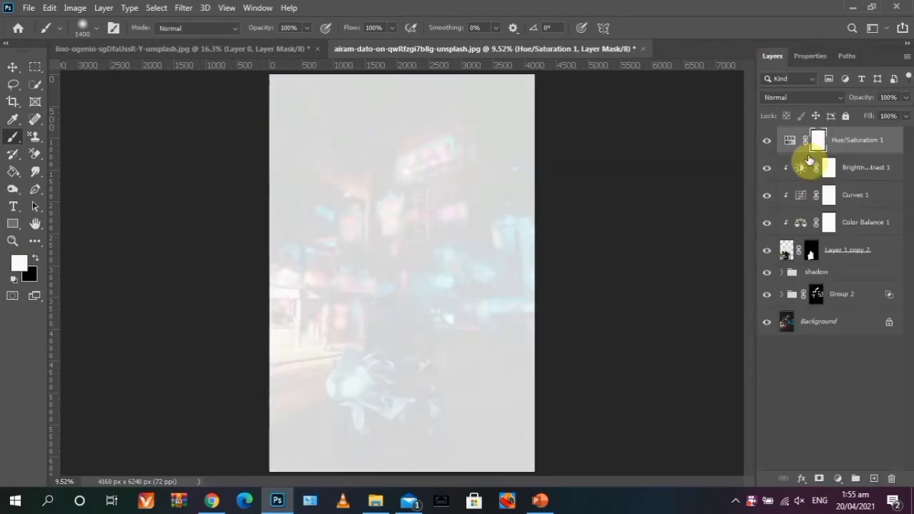
key("ctrl+i")
scroll(408, 408, "up", 3)
key("bracketleft")
key("bracketleft")
key("bracketleft")
scroll(425, 316, "up", 3)
scroll(361, 223, "up", 2)
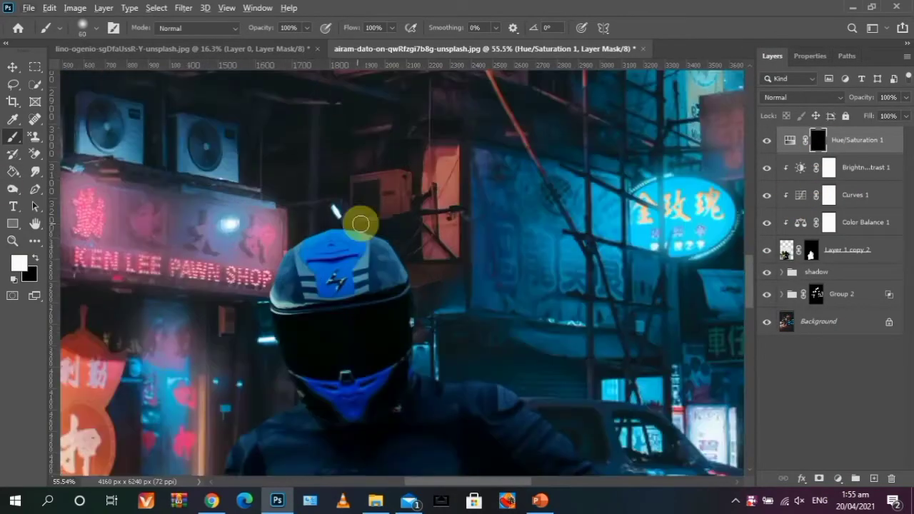
key("bracketleft")
key("bracketleft")
key("bracketleft")
left_click(790, 152, "alt")
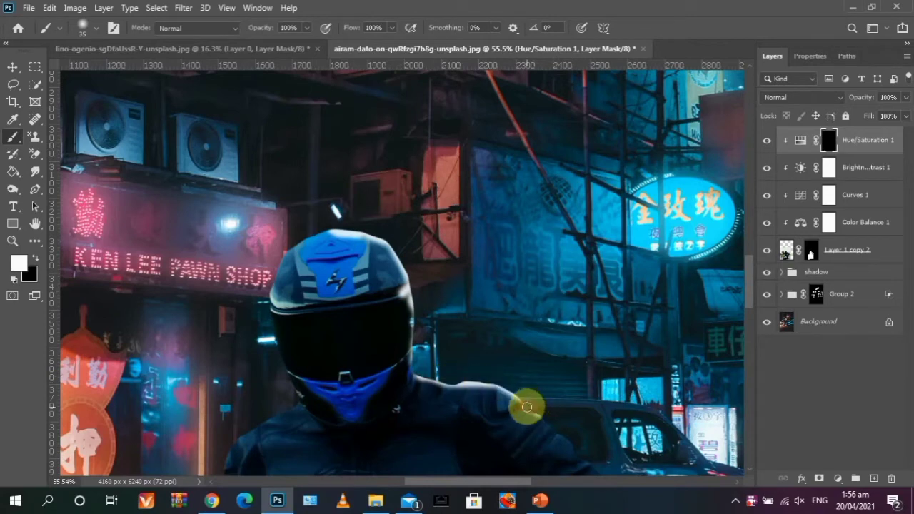
- Zoom in on the rider and paint white rim light along the shoulder and arm
scroll(543, 386, "down", 3)
key("z")
left_click(657, 412)
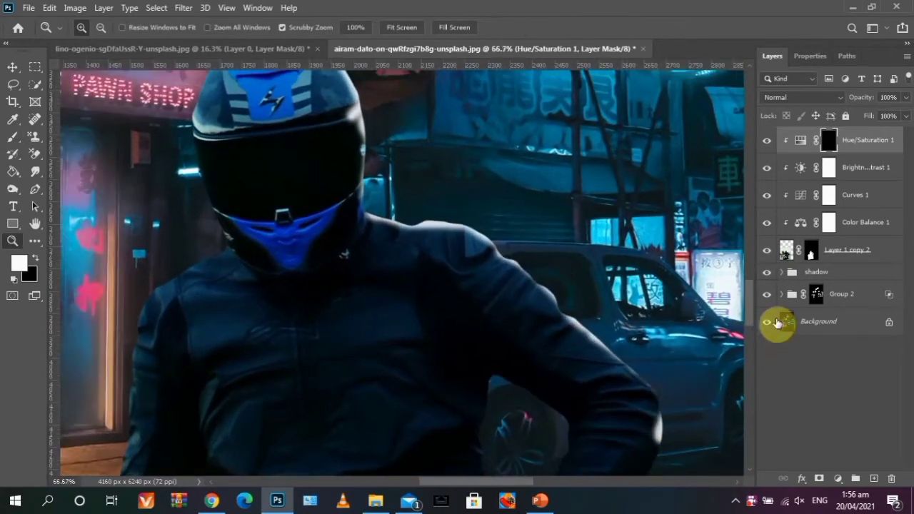
key("b")
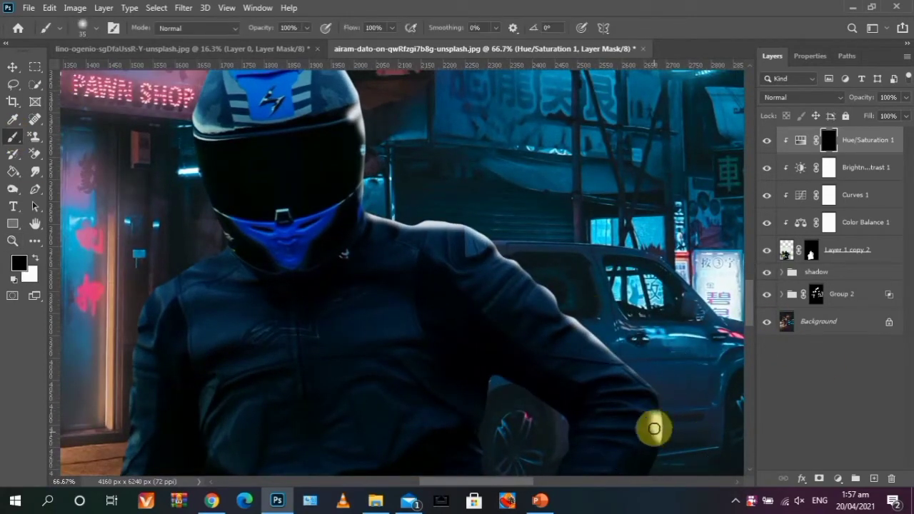
scroll(643, 400, "down", 2)
scroll(643, 357, "down", 3)
key("x")
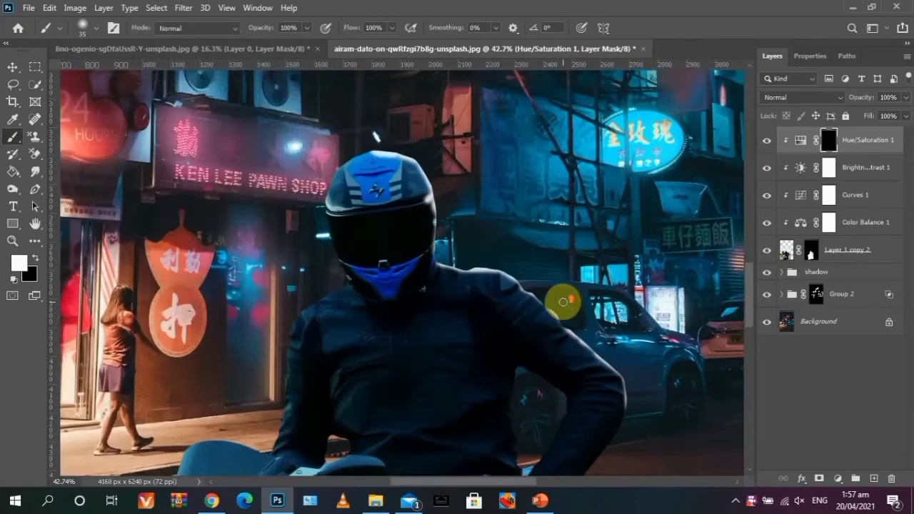
scroll(564, 303, "up", 4)
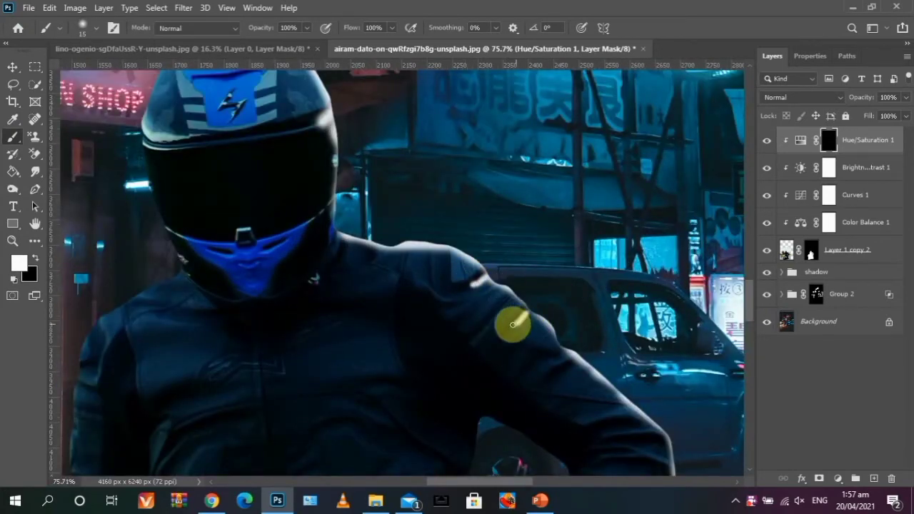
scroll(568, 350, "down", 2)
scroll(310, 241, "down", 3)
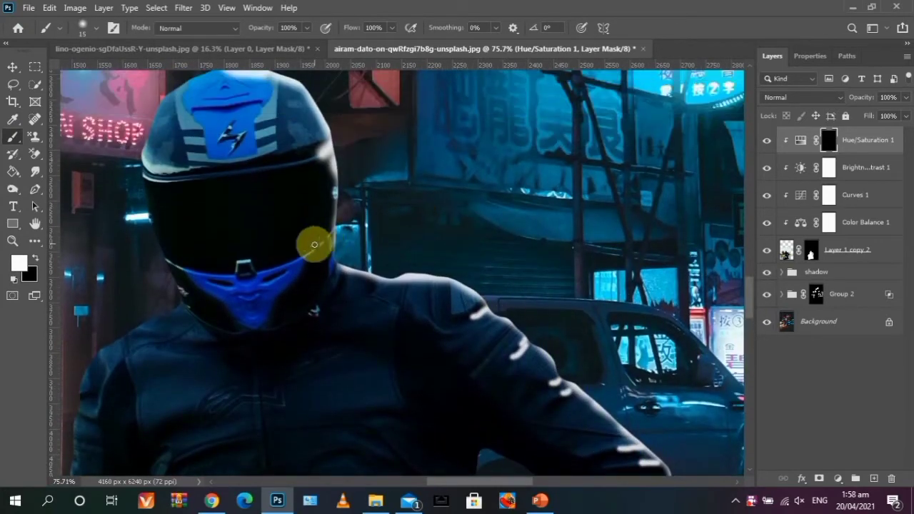
scroll(490, 249, "down", 2)
scroll(471, 212, "down", 3)
scroll(451, 302, "down", 2)
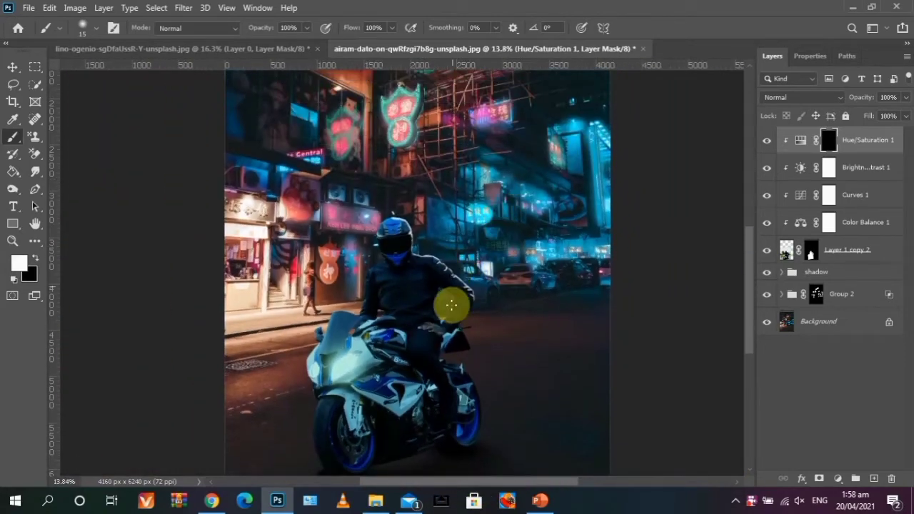
scroll(424, 347, "up", 5)
scroll(300, 286, "up", 1)
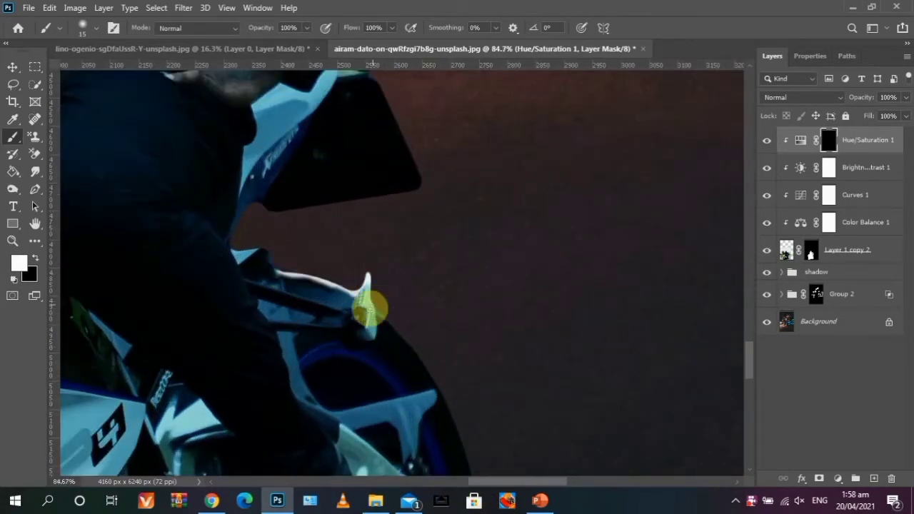
left_click_drag(370, 74, 393, 117)
scroll(394, 116, "down", 5)
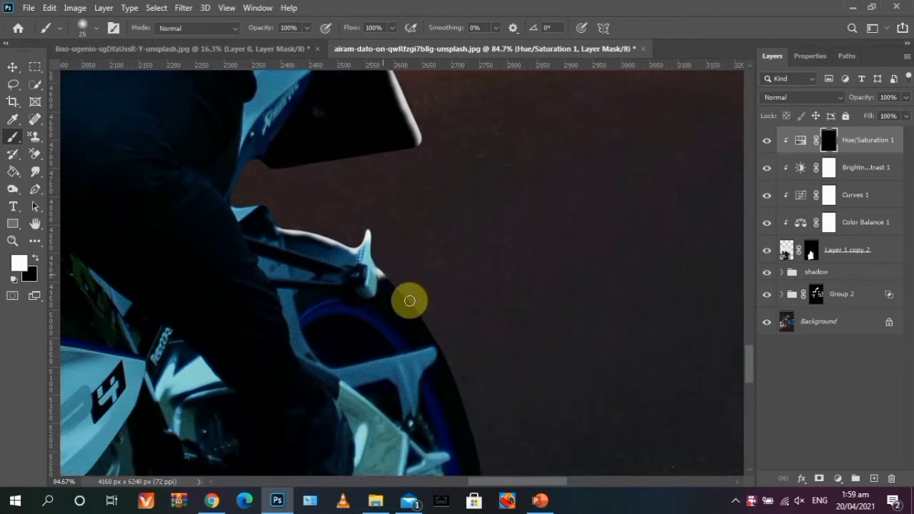
left_click_drag(408, 300, 465, 414)
- Paint rim light along the leg, fairing and rear wheel edges with a 15-20 px brush
scroll(465, 414, "down", 5)
scroll(479, 189, "up", 3)
scroll(500, 221, "up", 2)
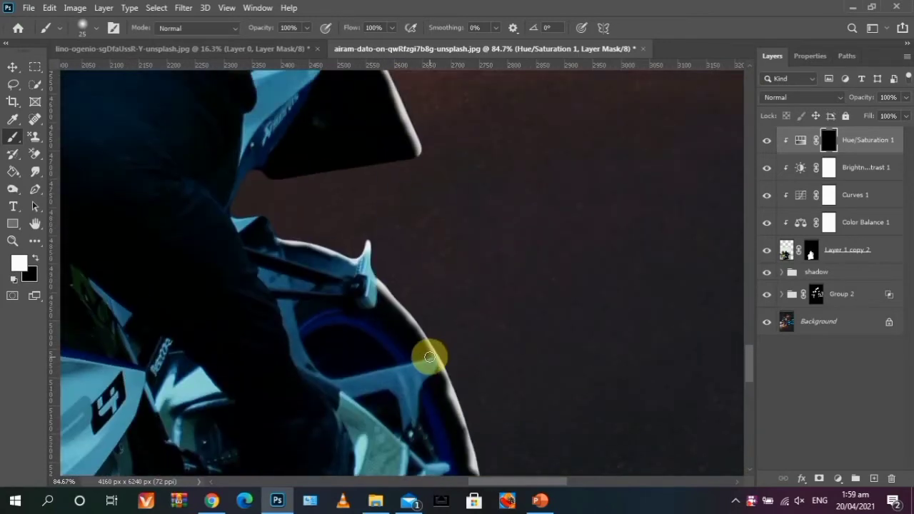
left_click_drag(432, 359, 347, 373)
scroll(396, 335, "up", 3)
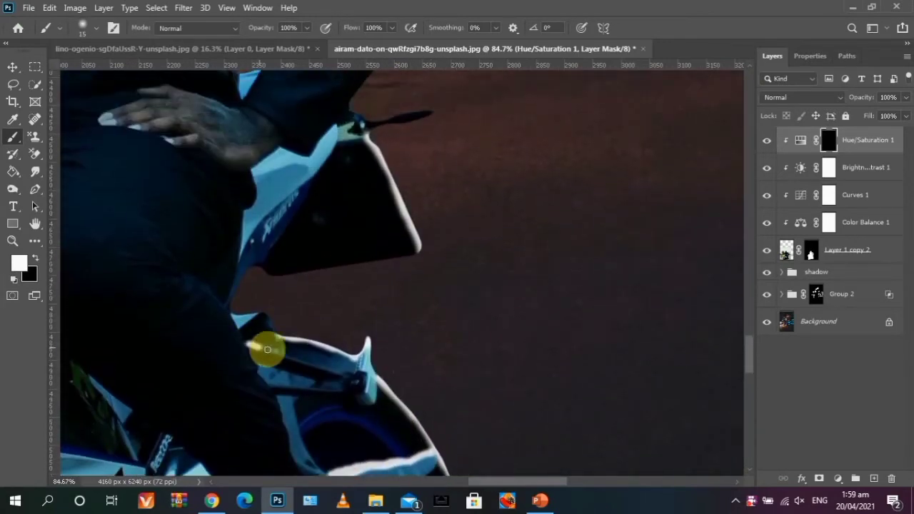
left_click_drag(265, 347, 353, 372)
key("bracketright")
left_click_drag(188, 278, 265, 378)
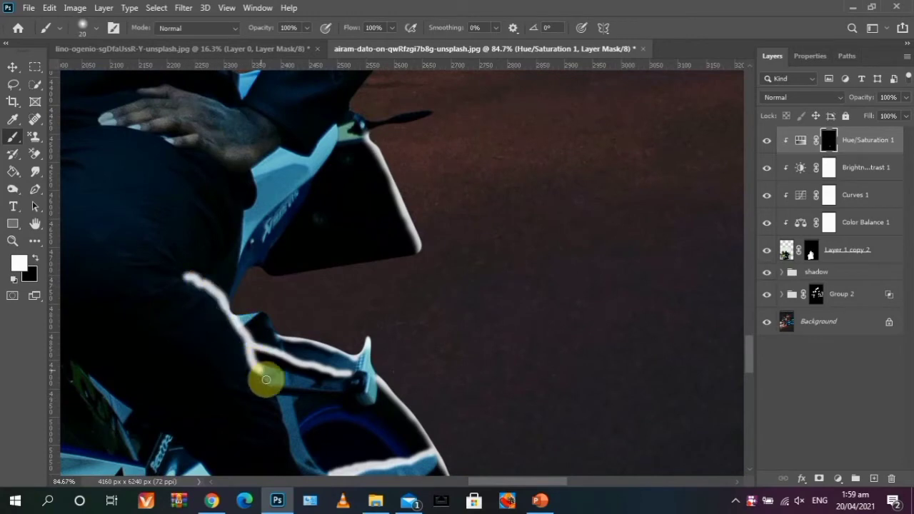
scroll(441, 190, "up", 3)
left_click_drag(436, 195, 399, 256)
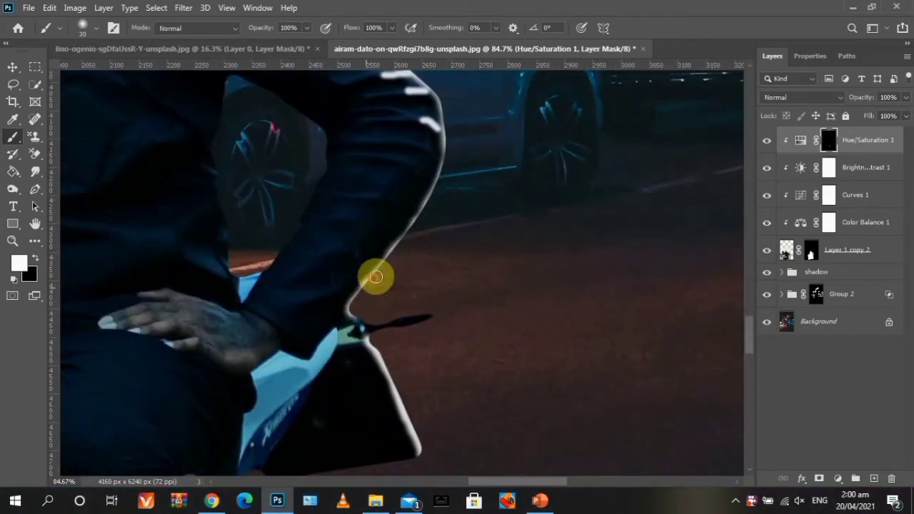
key("ctrl+0")
scroll(422, 354, "up", 10)
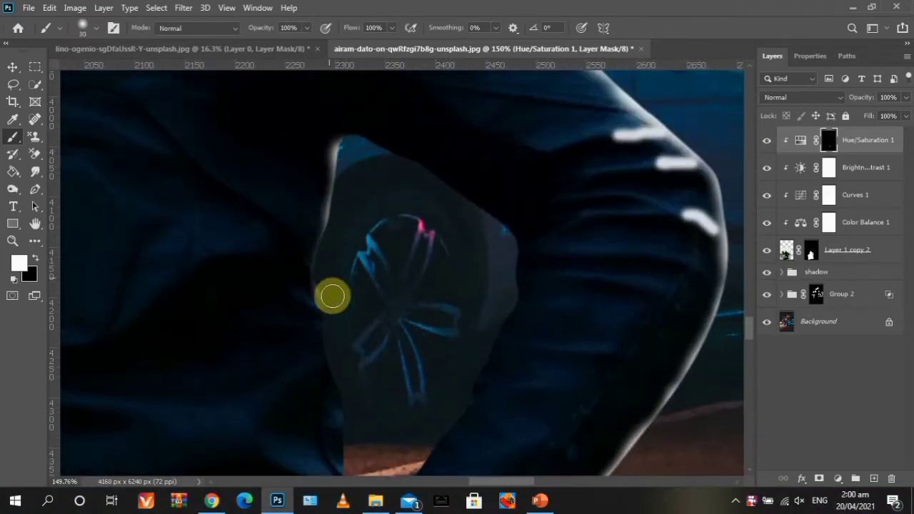
scroll(344, 162, "down", 5)
key("bracketleft")
key("bracketleft")
key("bracketleft")
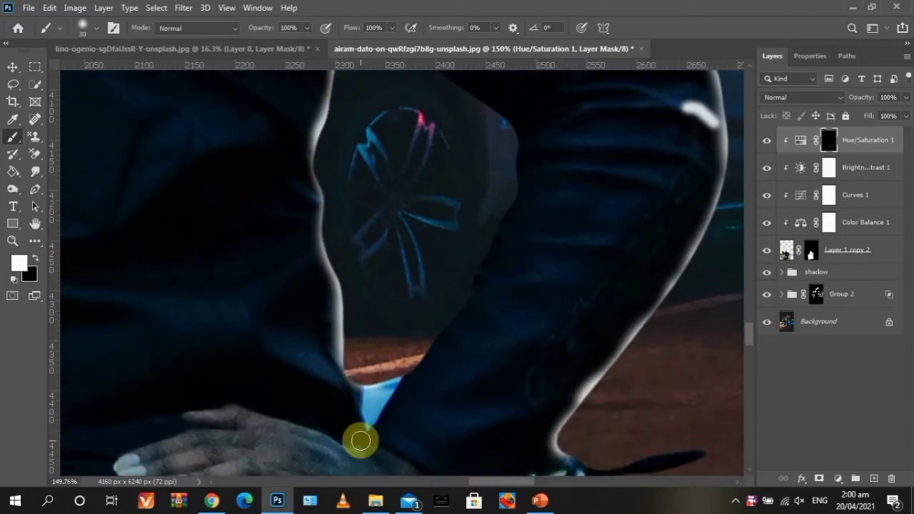
key("ctrl+0")
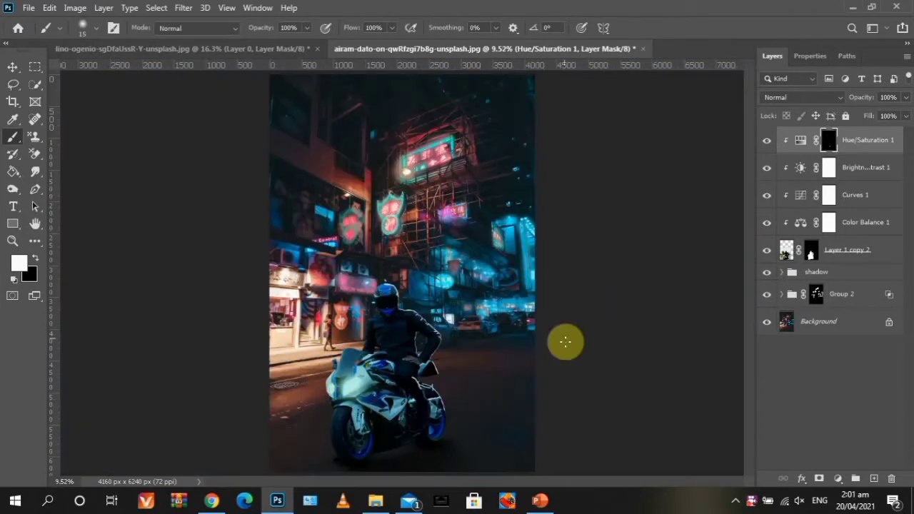
- Open the rim-light Hue/Saturation settings, then its Blending Options for the Blend If split
double_click(800, 140)
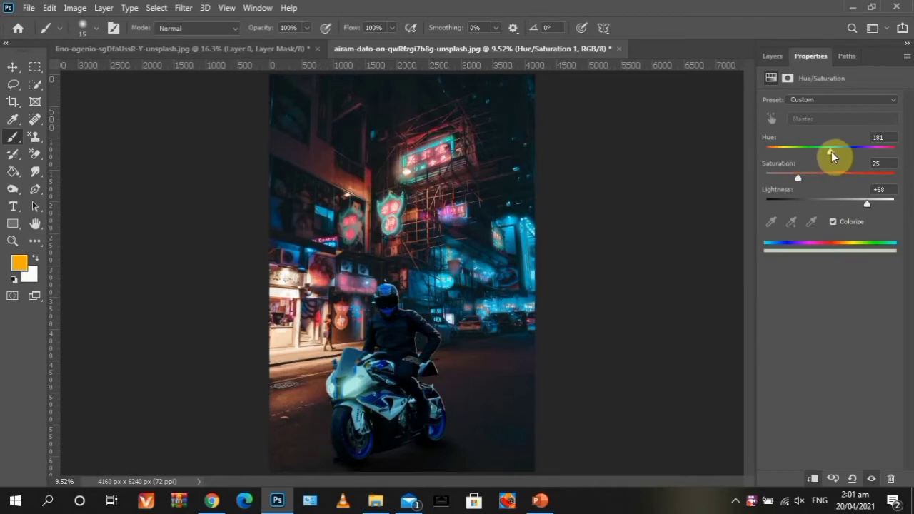
key("F7")
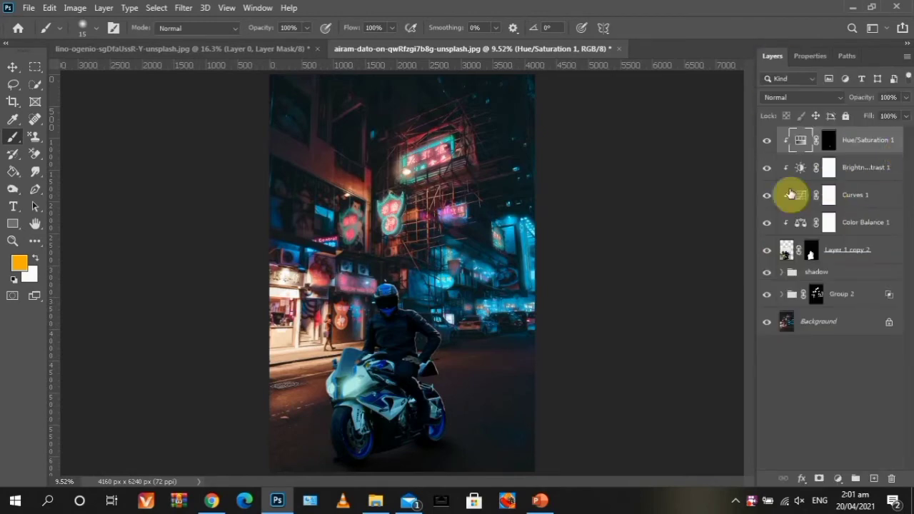
double_click(791, 194)
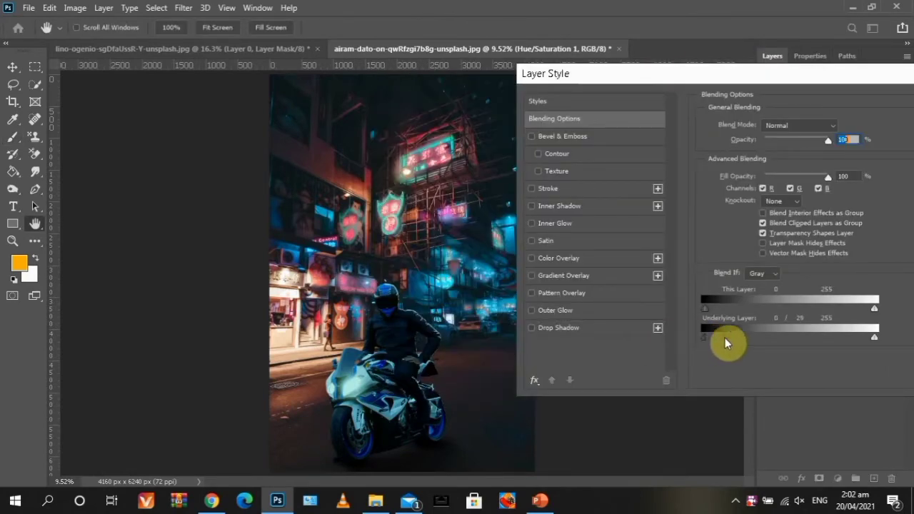
- Confirm the 0/29 Blend If split and tone down the bike-edge glow with black at 32% flow
key("Return")
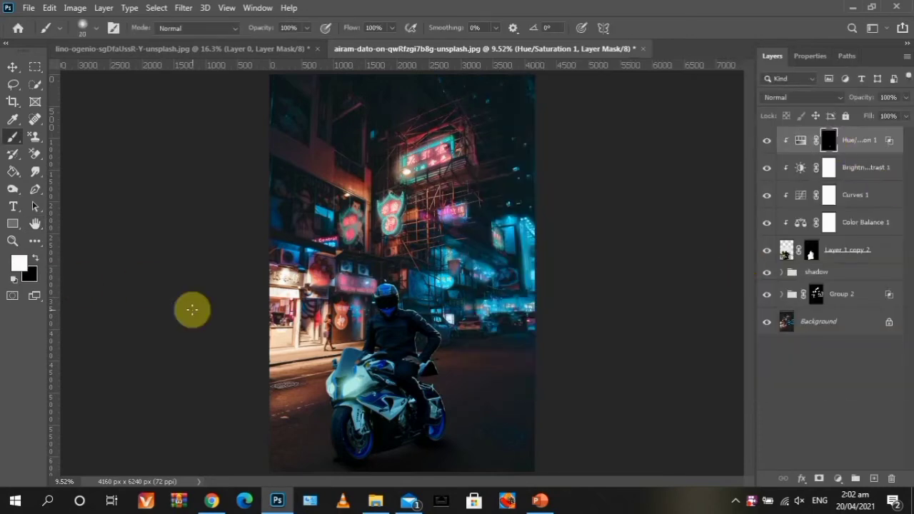
scroll(388, 388, "up", 5)
left_click_drag(354, 28, 336, 28)
key("x")
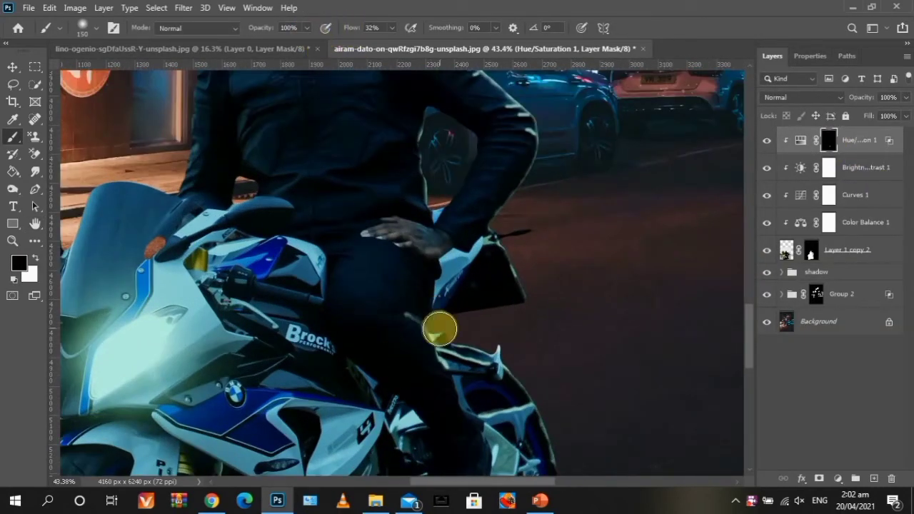
left_click_drag(439, 328, 449, 370)
key("bracketleft")
key("bracketleft")
key("bracketleft")
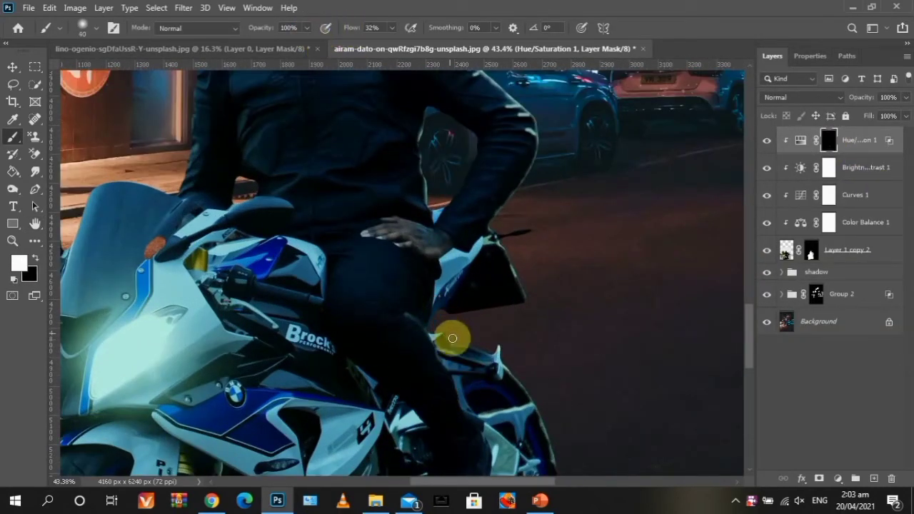
key("x")
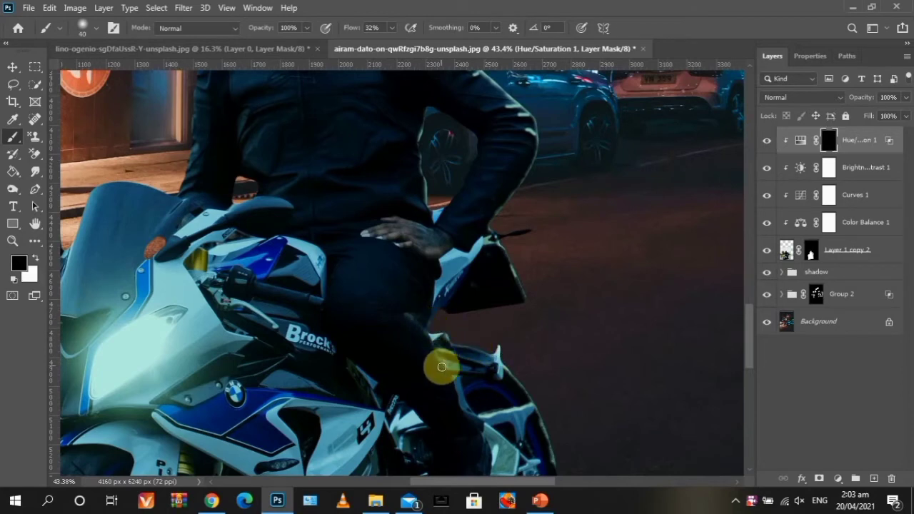
key("ctrl+0")
scroll(388, 285, "up", 5)
- Paint white on the Hue/Saturation mask with a 100-200 px brush to tint the fairing cyan
key("x")
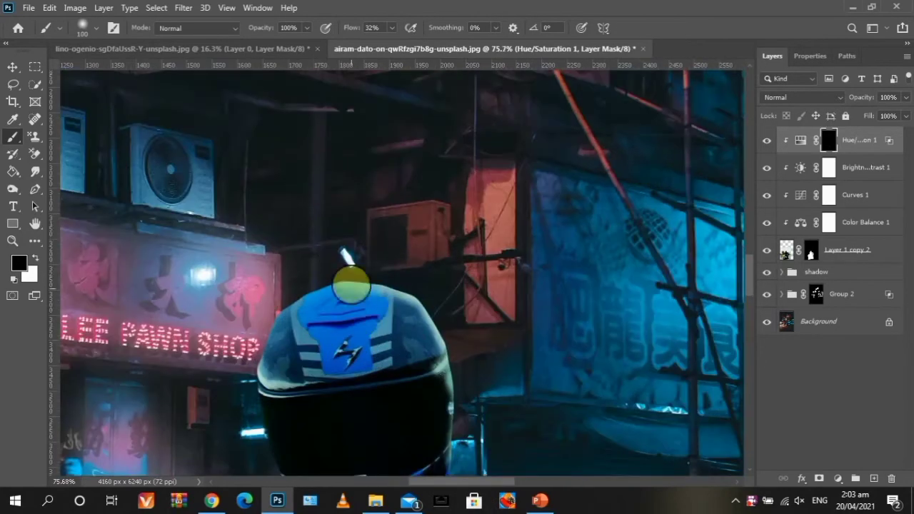
key("bracketright")
key("bracketright")
key("bracketright")
scroll(430, 379, "down", 3)
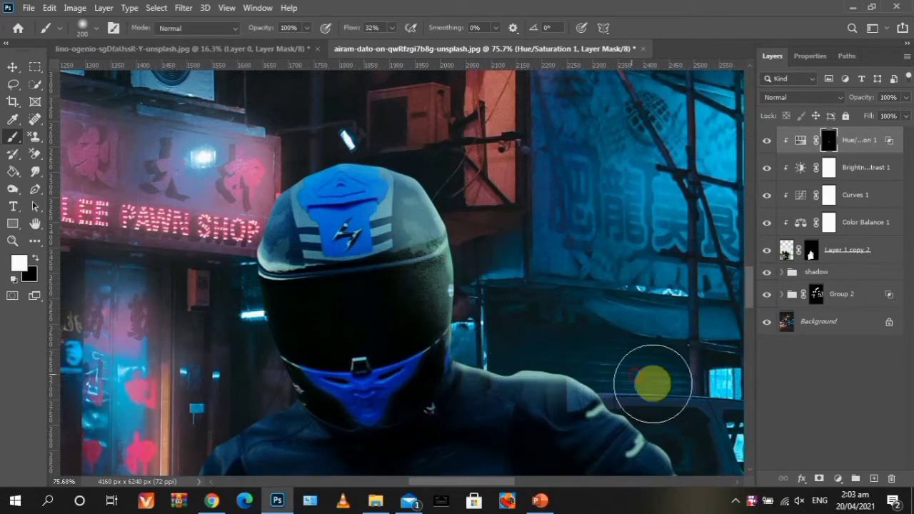
scroll(649, 381, "down", 3)
scroll(369, 369, "right", 10)
left_click_drag(347, 27, 332, 27)
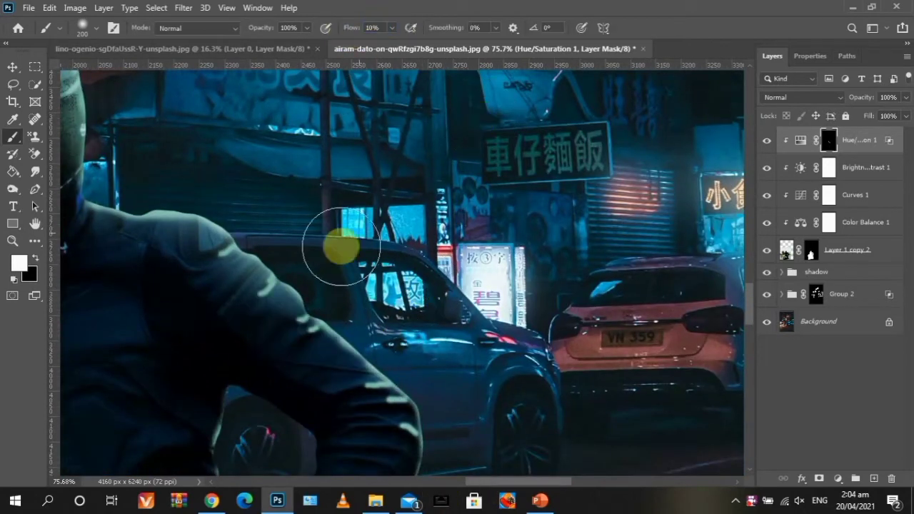
scroll(337, 245, "down", 3)
scroll(371, 324, "down", 3)
scroll(371, 324, "down", 3)
key("ctrl+0")
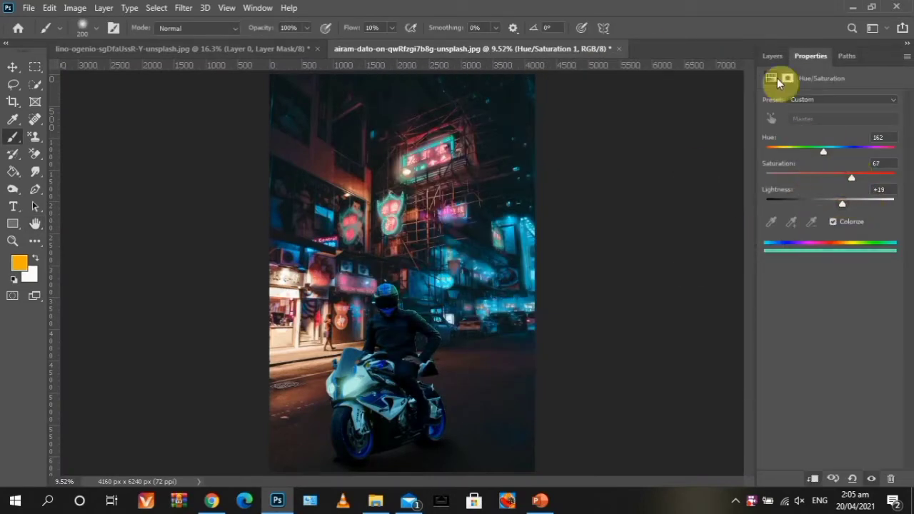
left_click(772, 56)
left_click(829, 140)
scroll(429, 286, "up", 5)
key("bracketleft")
key("bracketleft")
key("bracketleft")
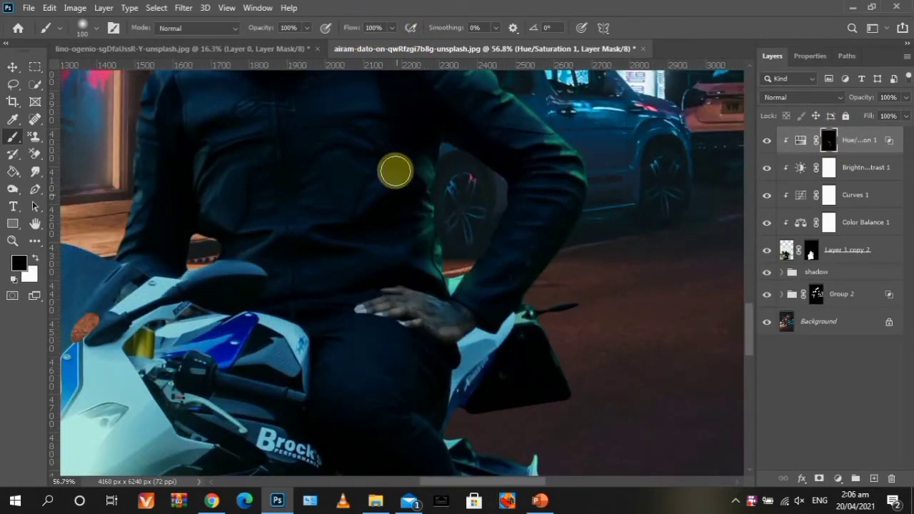
key("x")
key("ctrl+0")
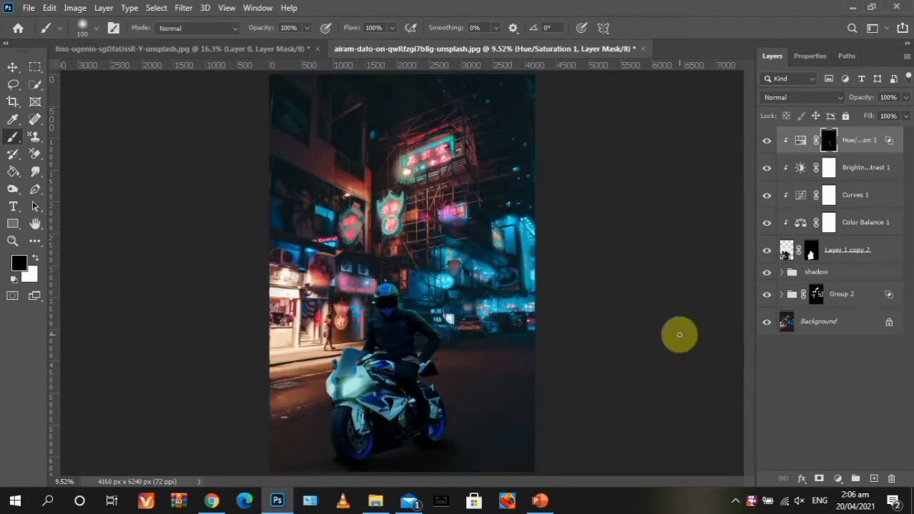
- Add a brightened Hue/Saturation layer with inverted mask, named 'light', clipped to the layer below
left_click(837, 479)
left_click(832, 350)
left_click_drag(849, 192, 882, 194)
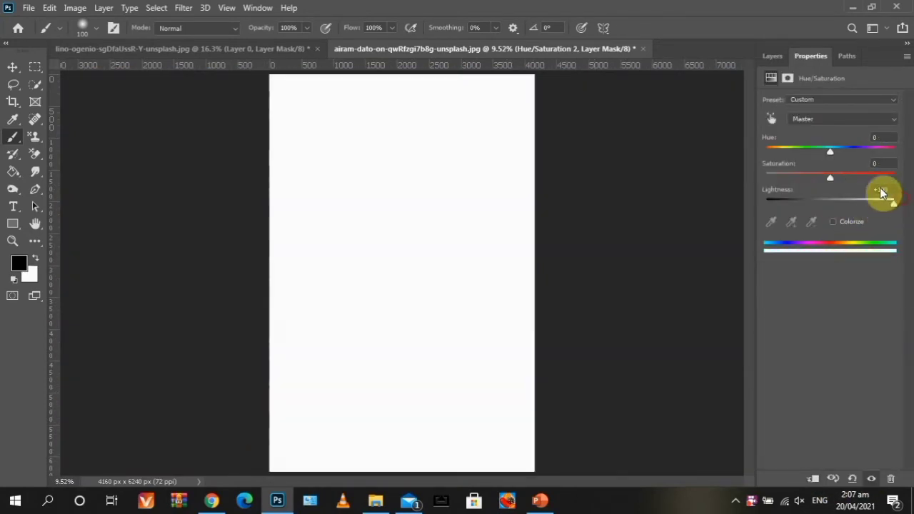
key("ctrl+i")
double_click(850, 139)
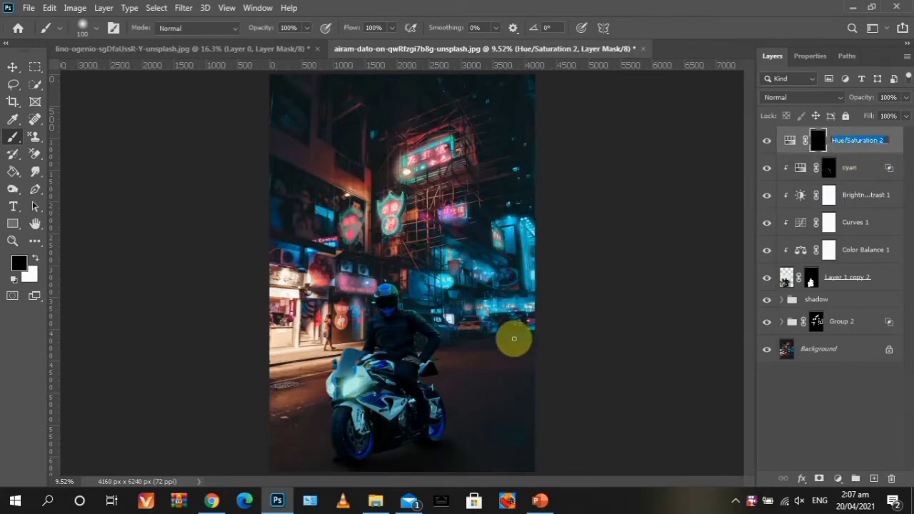
type("light")
key("Return")
scroll(398, 319, "up", 5)
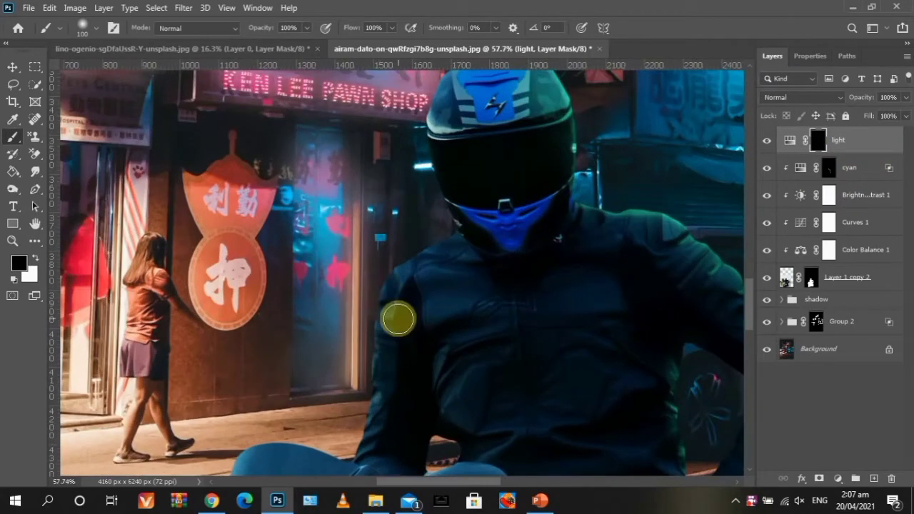
key("ctrl+alt+g")
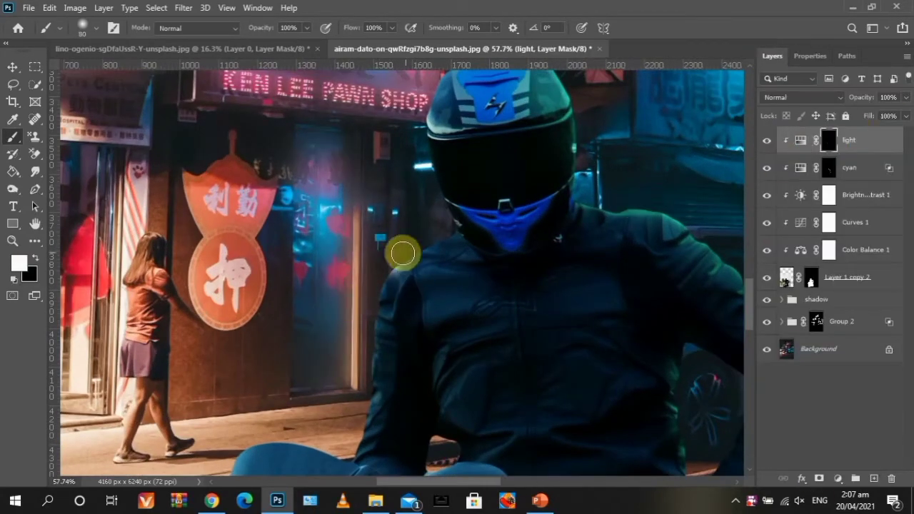
- Paint rim light on the light mask along the rider's shoulder and arm
left_click_drag(402, 253, 359, 438)
scroll(359, 439, "down", 3)
key("ctrl+z")
mouse_move(398, 159)
left_mouse_down()
mouse_move(367, 262)
mouse_move(313, 337)
left_mouse_up()
scroll(223, 371, "down", 2)
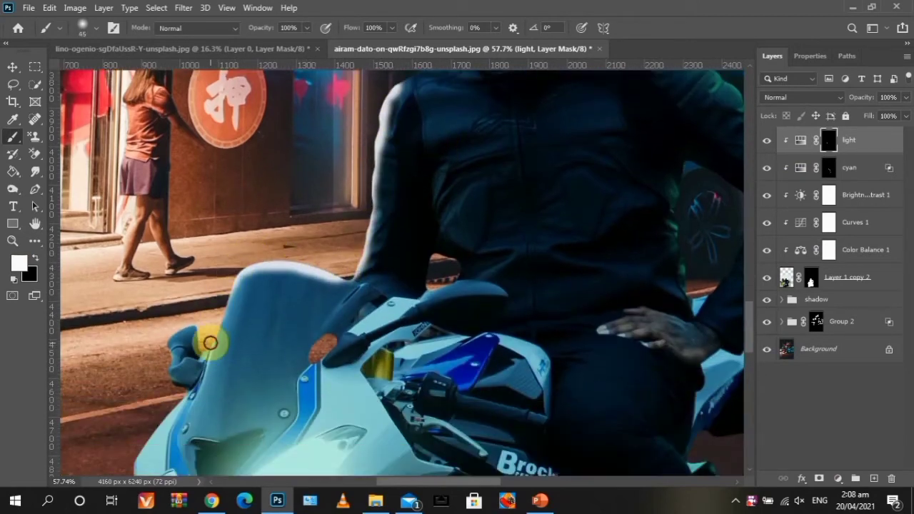
key("x")
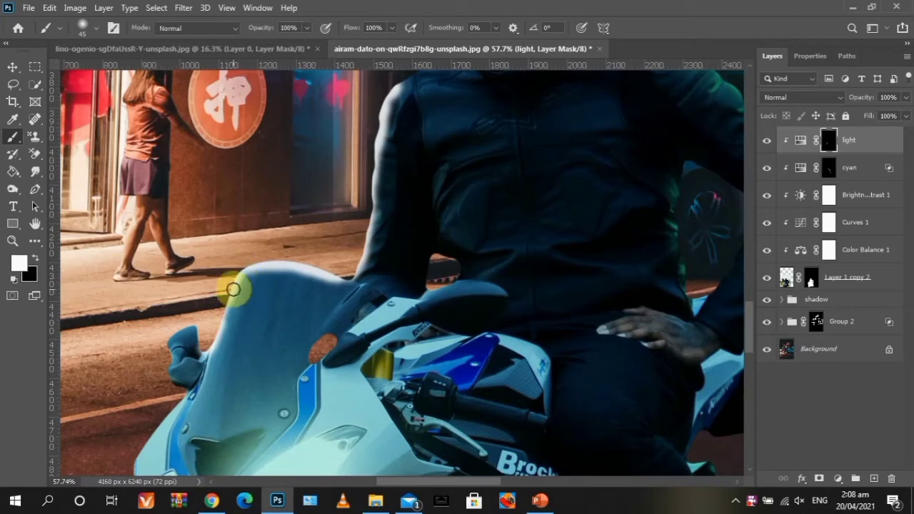
scroll(179, 330, "down", 1)
scroll(205, 389, "down", 1)
scroll(163, 310, "down", 1)
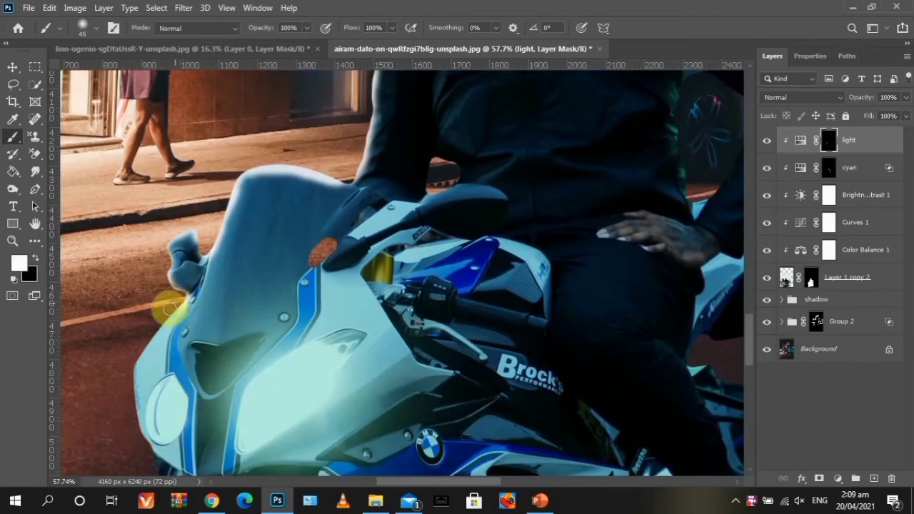
scroll(143, 286, "down", 1)
scroll(147, 275, "down", 1)
scroll(186, 331, "down", 1)
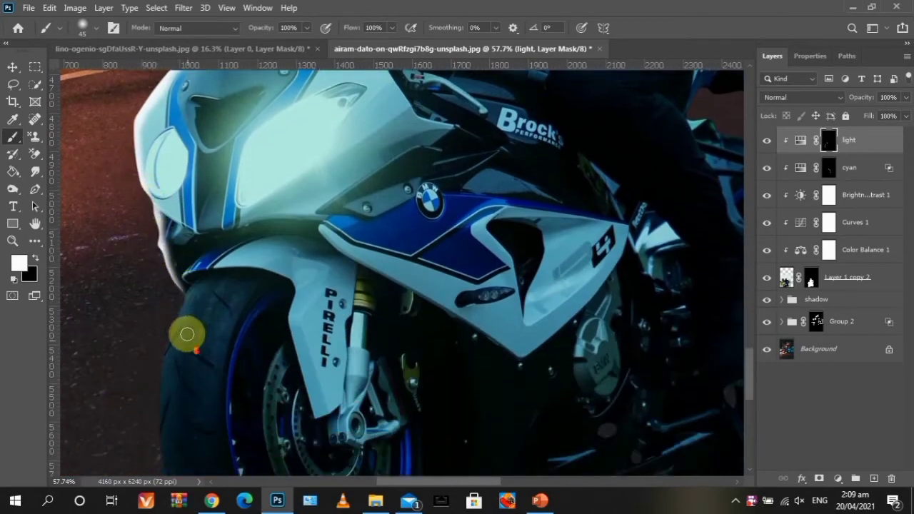
scroll(155, 327, "down", 1)
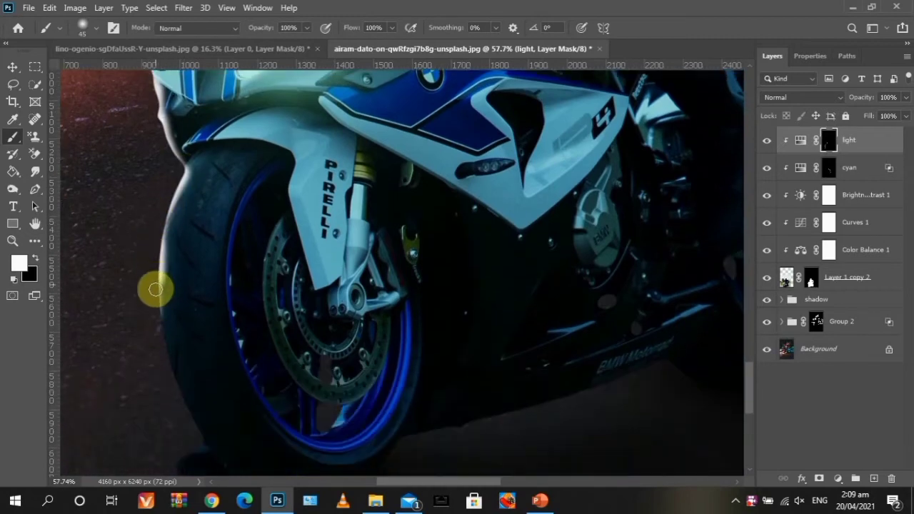
- Paint light along the fairing edge with a smaller brush and raise lightness to +51
key("ctrl+0")
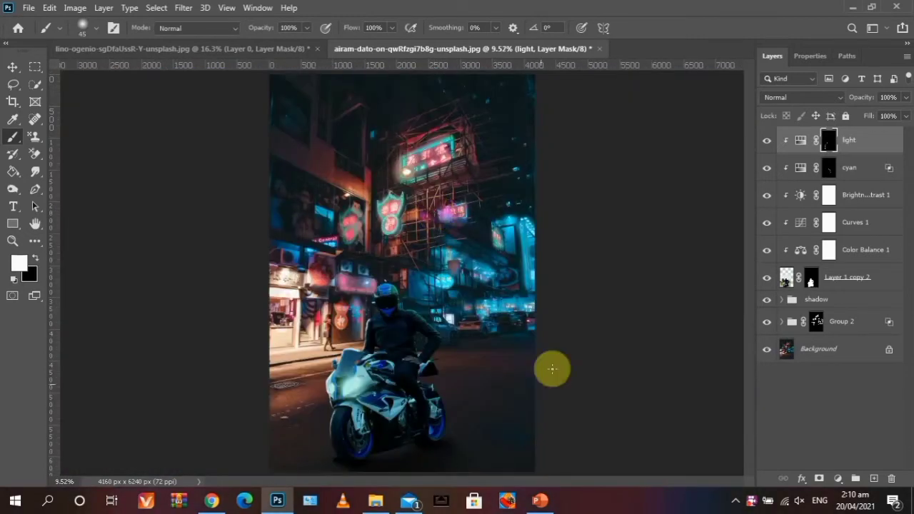
scroll(374, 322, "up", 3)
scroll(408, 247, "up", 3)
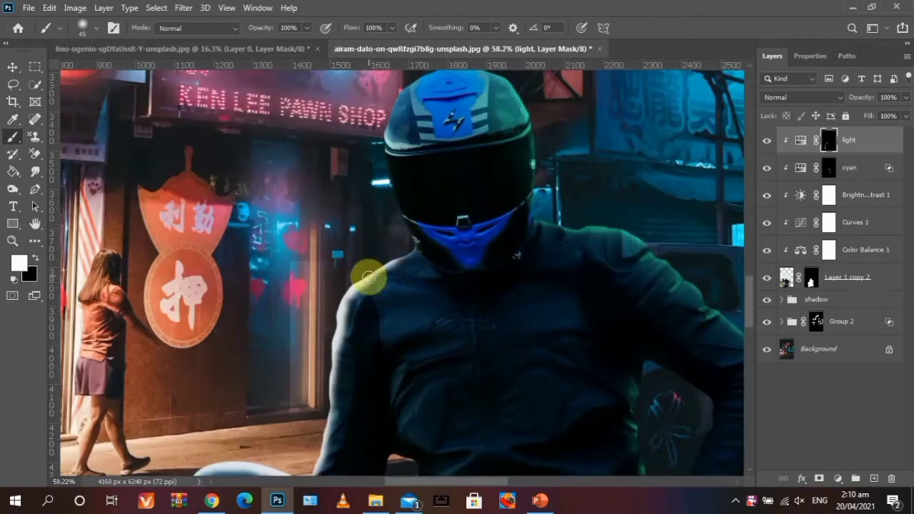
scroll(401, 118, "up", 1)
scroll(417, 214, "down", 2)
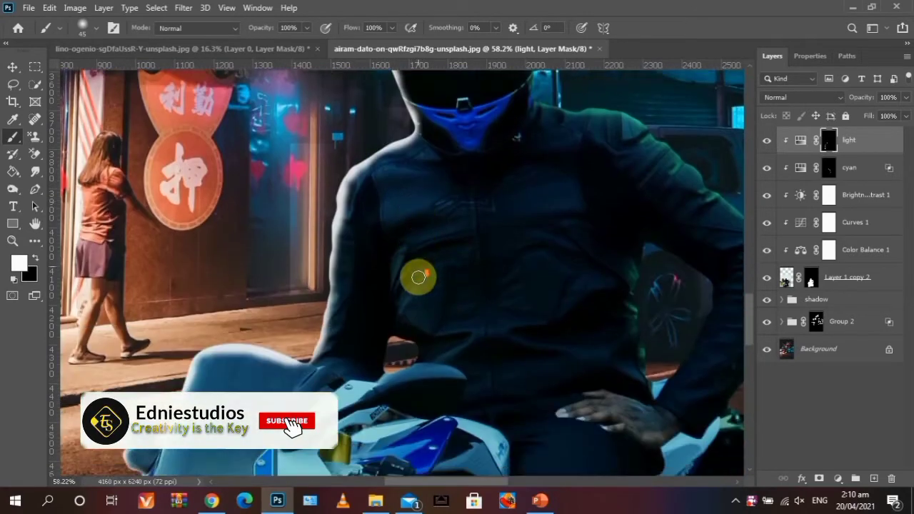
scroll(418, 277, "down", 2)
scroll(292, 229, "down", 1)
scroll(143, 255, "up", 1)
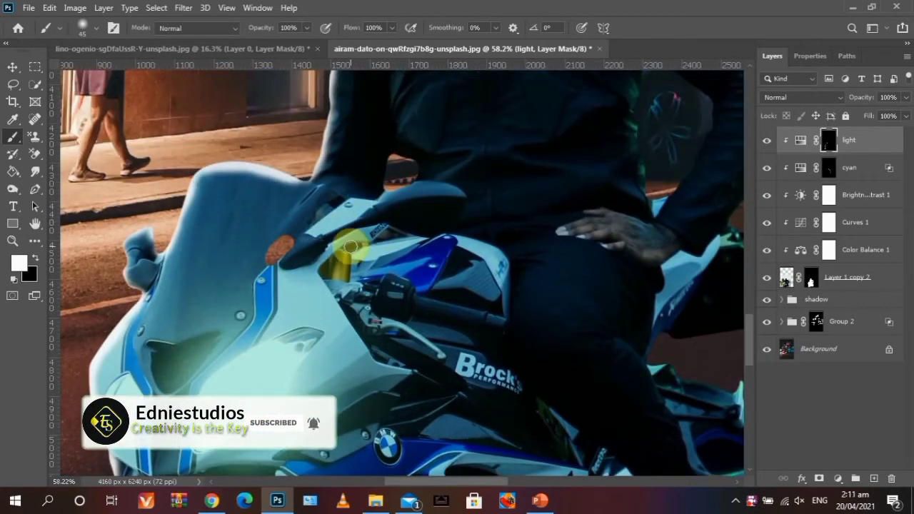
key("bracketleft")
key("bracketleft")
key("bracketleft")
left_click_drag(300, 238, 416, 190)
scroll(412, 193, "down", 1)
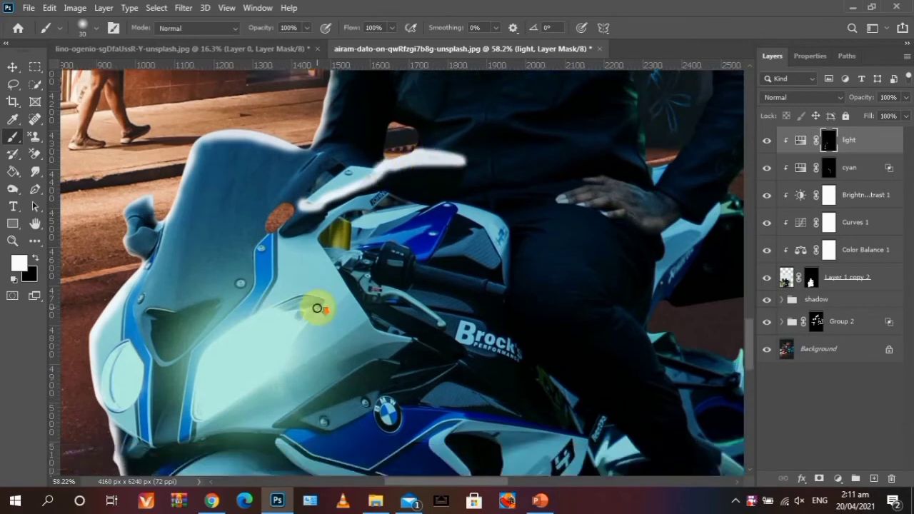
key("ctrl+0")
left_click_drag(829, 199, 839, 199)
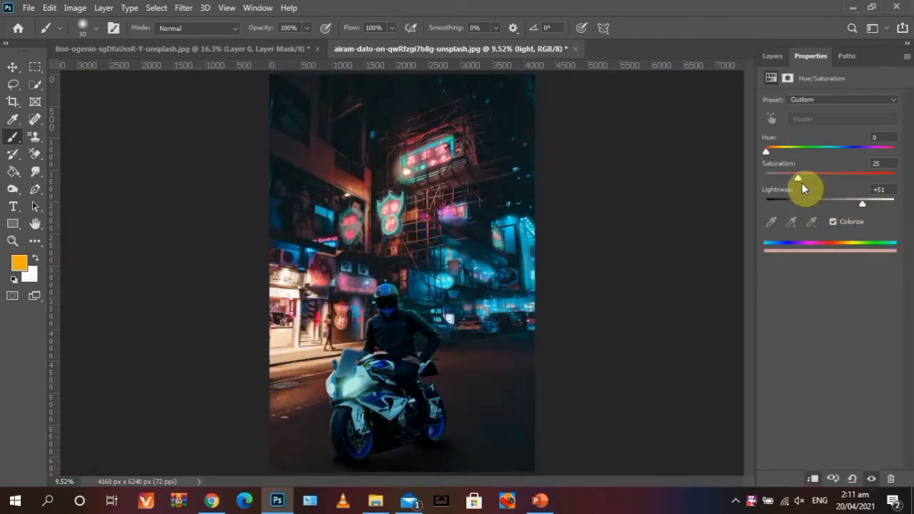
- Split the light layer's Underlying Layer black Blend If slider to 15/55
key("F7")
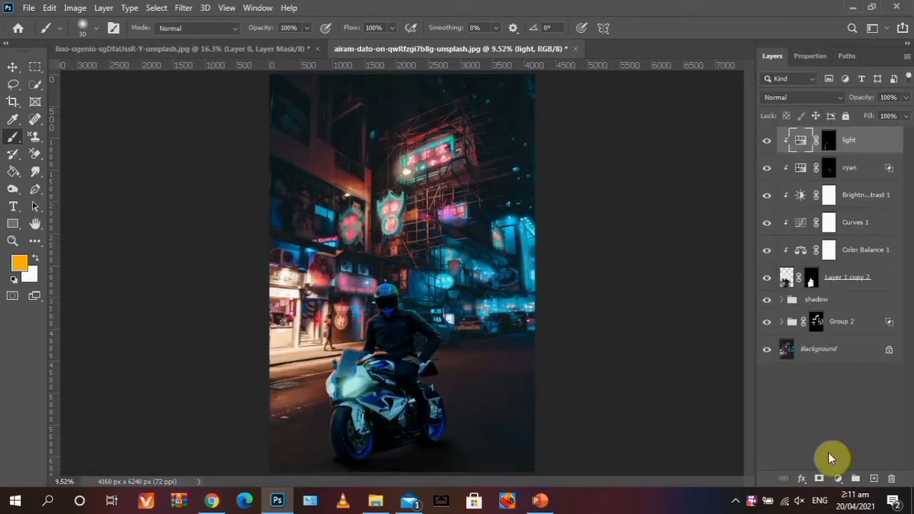
double_click(852, 214)
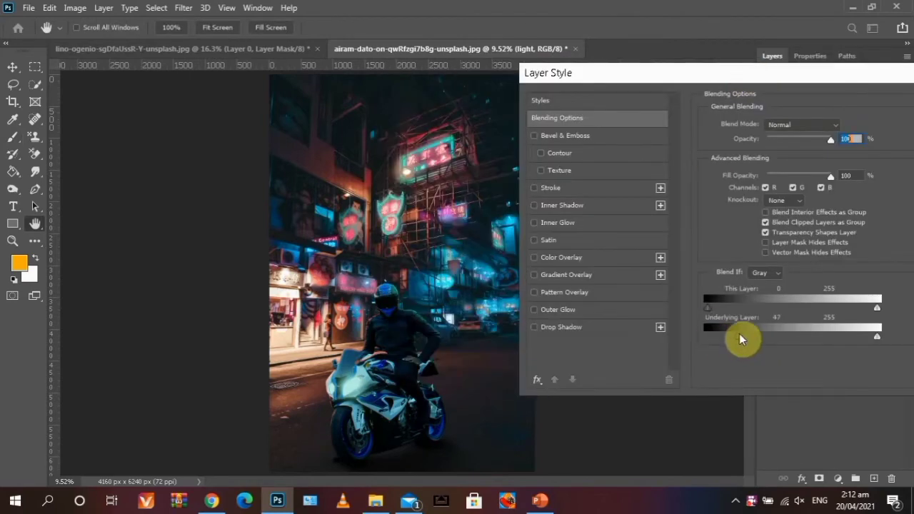
left_click_drag(740, 334, 748, 343)
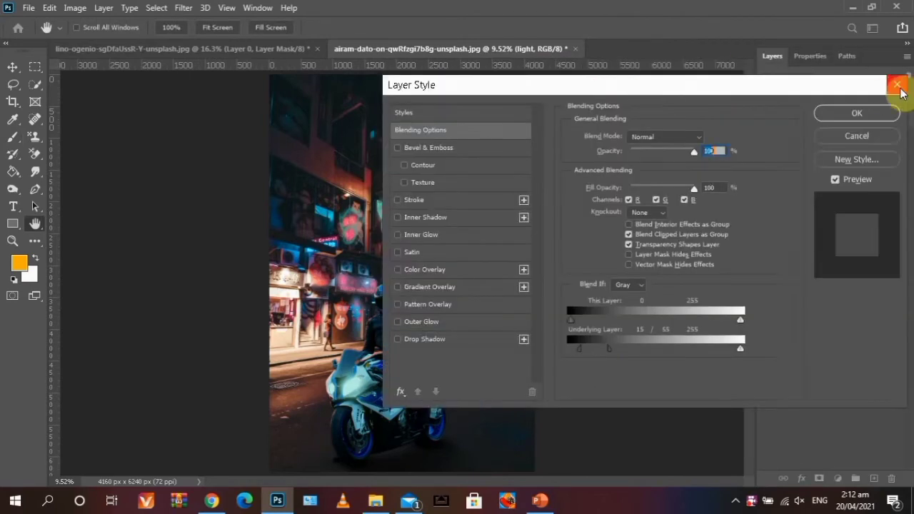
left_click(891, 114)
- Retune the light layer's Colorize tint to Saturation 36 and Lightness +19
double_click(806, 164)
left_click_drag(858, 204, 821, 208)
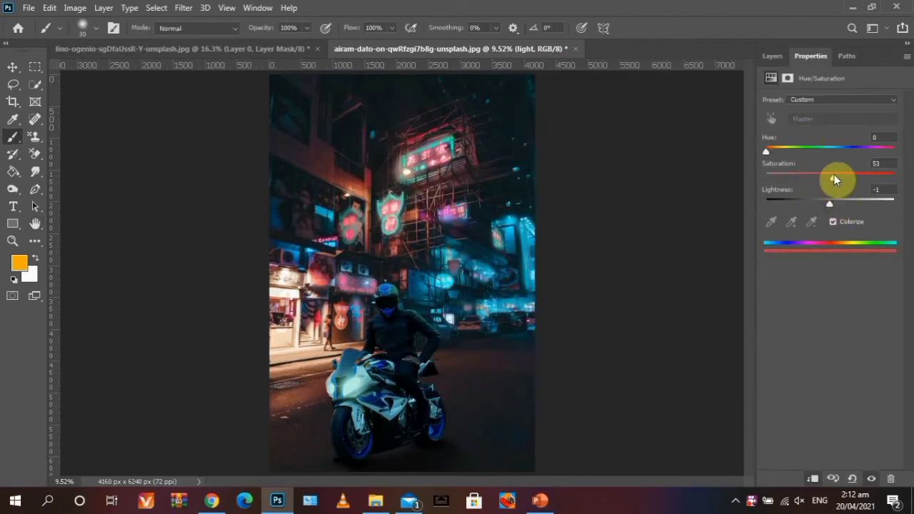
key("F7")
double_click(868, 140)
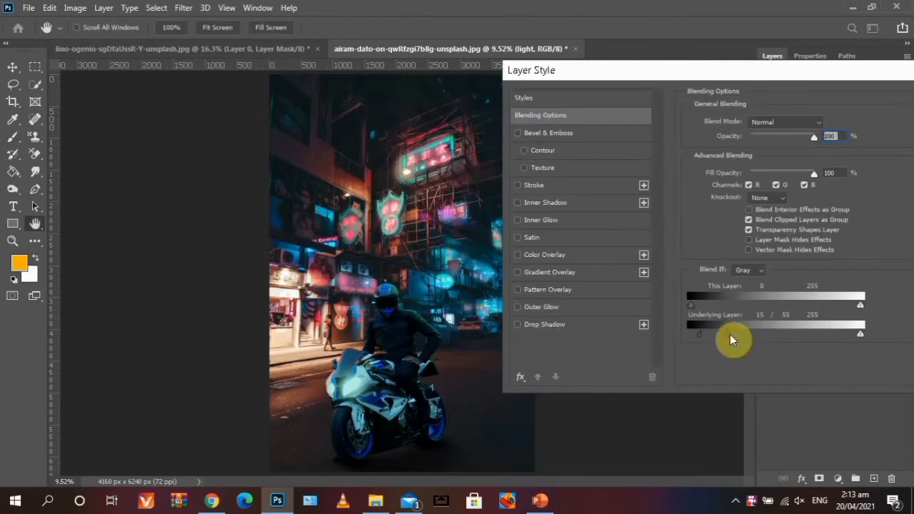
key("Return")
double_click(817, 174)
left_click_drag(821, 200, 843, 202)
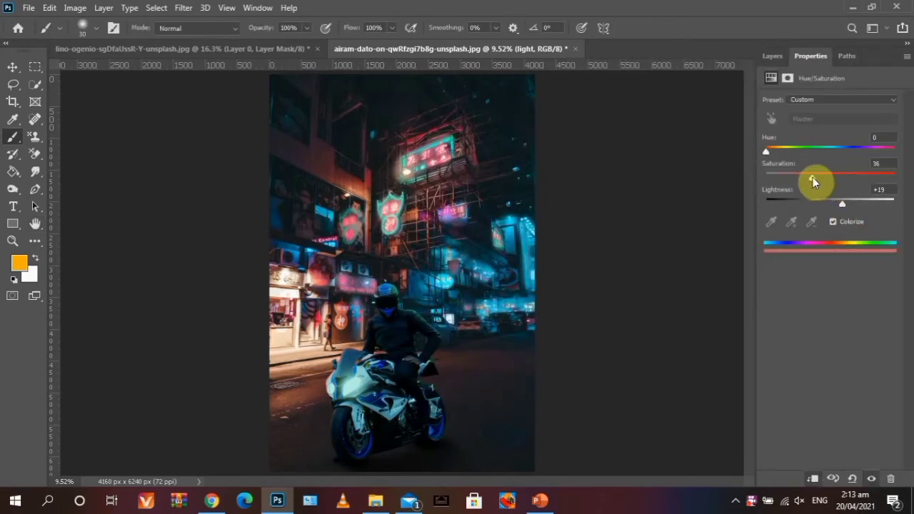
- Target the light mask with default black/white colours and a 150 px brush
key("F7")
key("d")
scroll(447, 327, "up", 5, "alt")
key("bracketright")
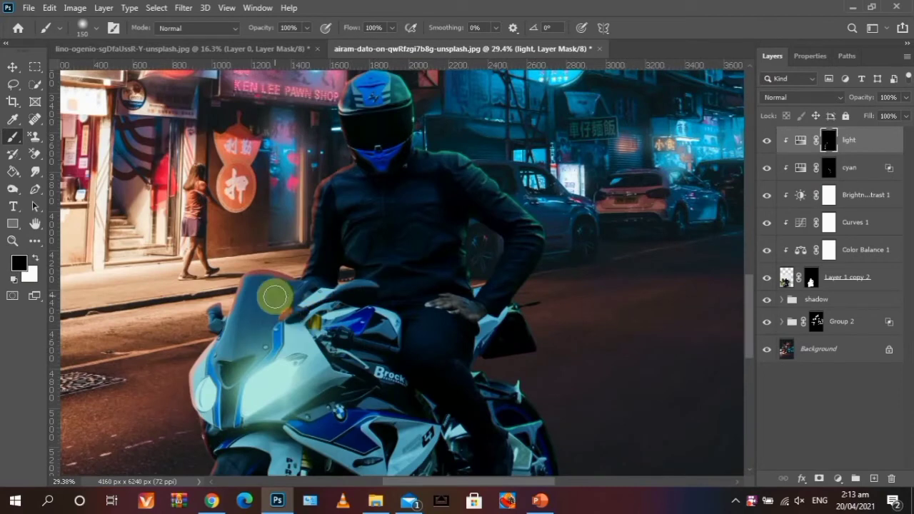
- Paint white glow on the windscreen, fairing, front tyre, helmet and shoulder with 150, 60 and 175 px brushes
key("x")
scroll(199, 308, "up", 1)
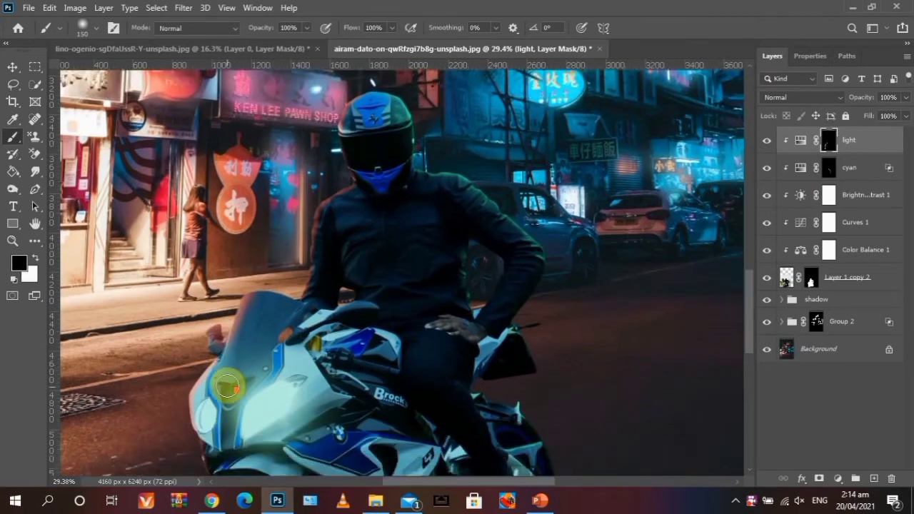
scroll(214, 336, "up", 3, "alt")
key("x")
key("bracketleft")
key("bracketleft")
key("bracketleft")
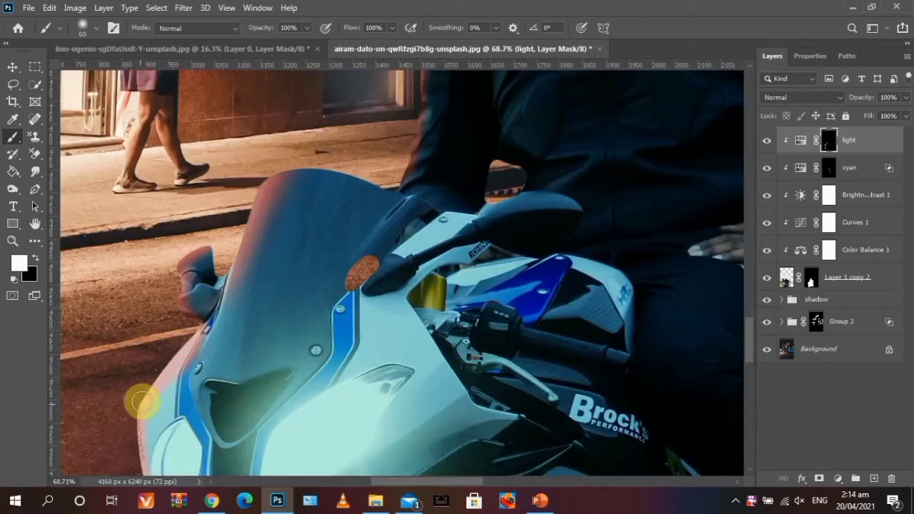
scroll(142, 402, "down", 3)
scroll(163, 471, "down", 3)
scroll(198, 418, "down", 3)
scroll(206, 331, "up", 1)
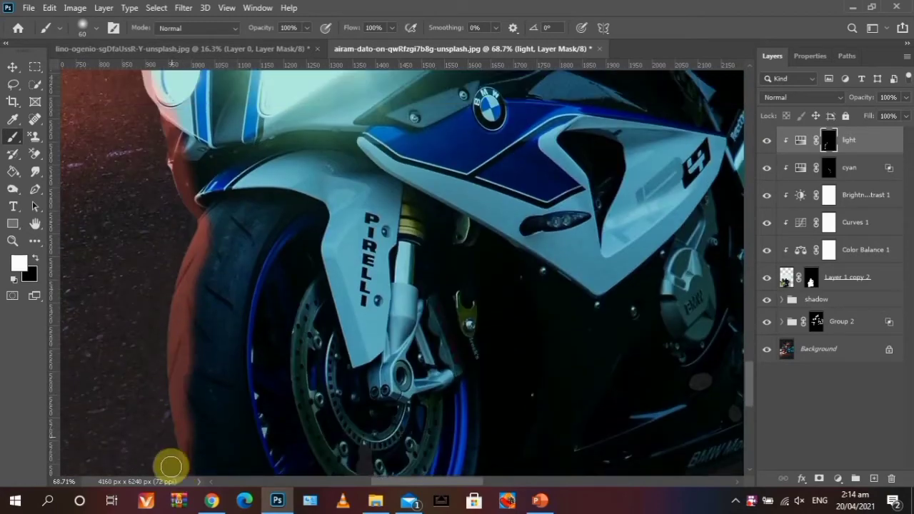
scroll(217, 284, "up", 5)
scroll(319, 150, "up", 6)
scroll(511, 193, "up", 3)
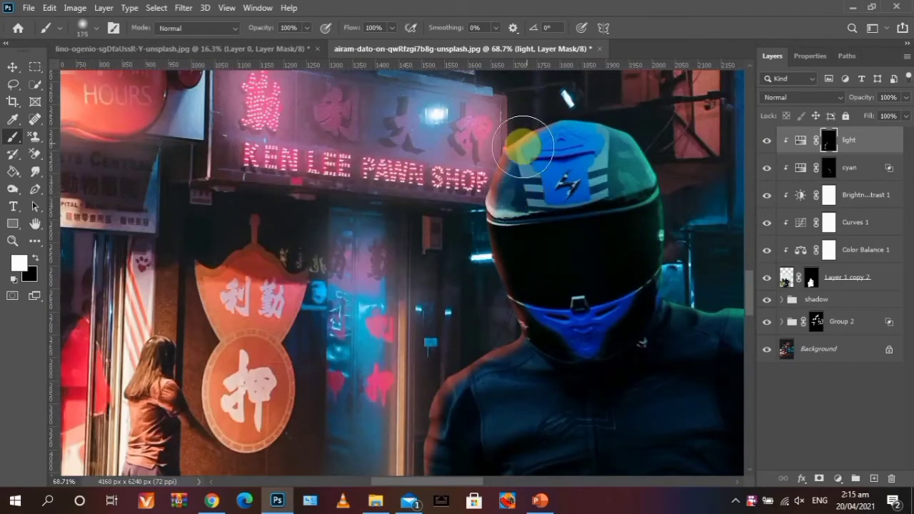
key("bracketright")
key("bracketright")
key("bracketright")
scroll(491, 133, "down", 3)
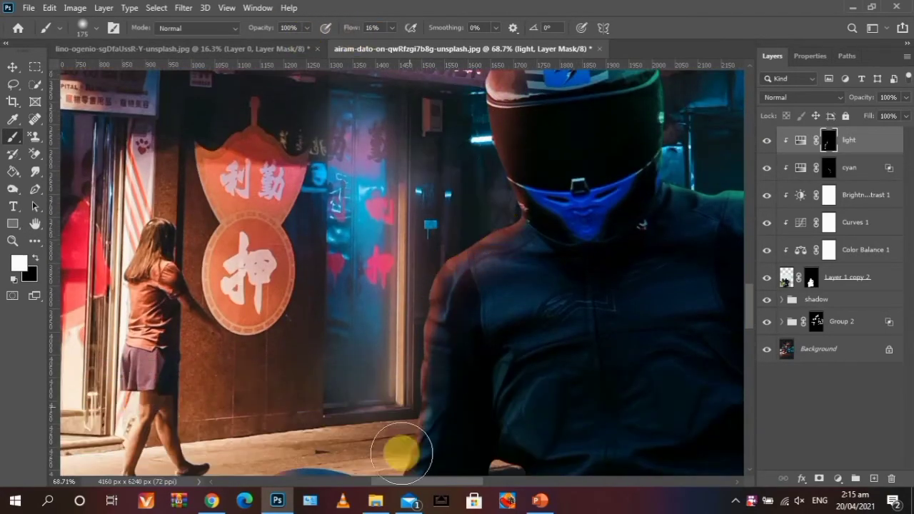
scroll(490, 180, "down", 2)
scroll(504, 132, "up", 3)
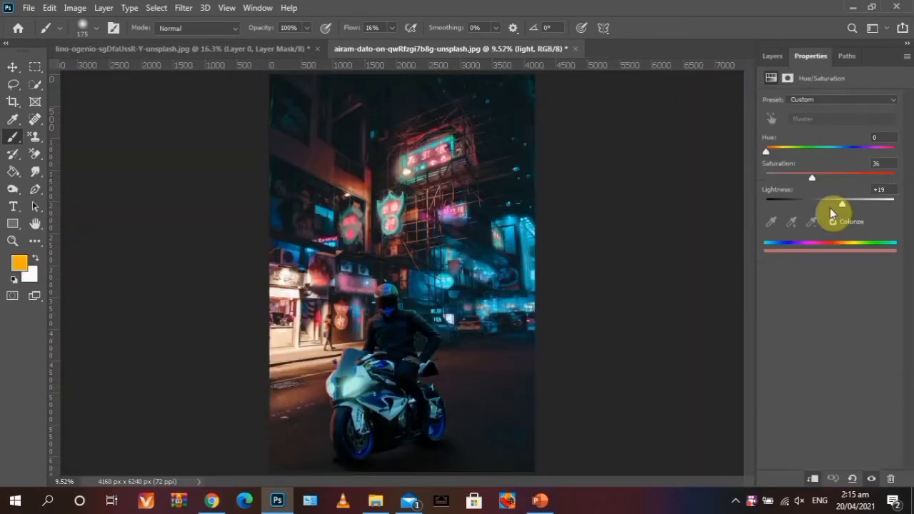
- Split the light layer's Underlying Layer black slider so the glow fades over dark areas
left_click(772, 56)
double_click(886, 143)
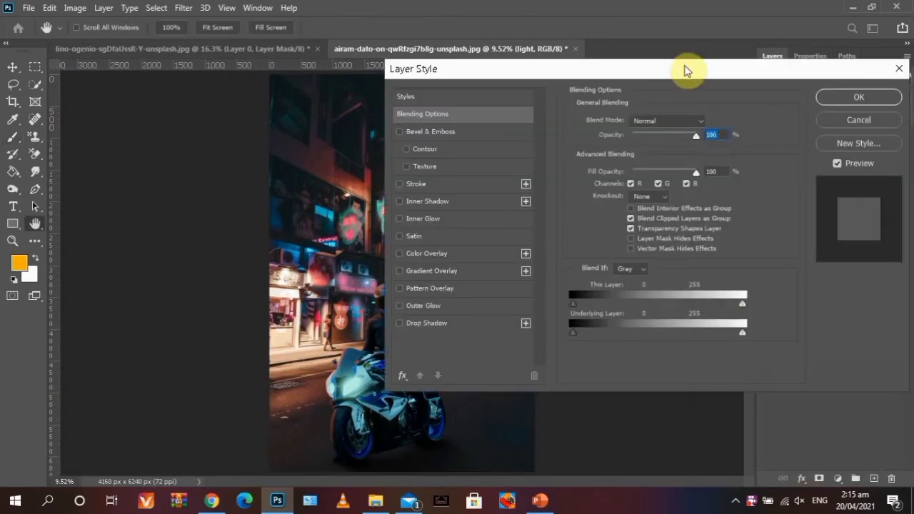
left_click_drag(688, 72, 862, 72)
left_click_drag(677, 330, 705, 329)
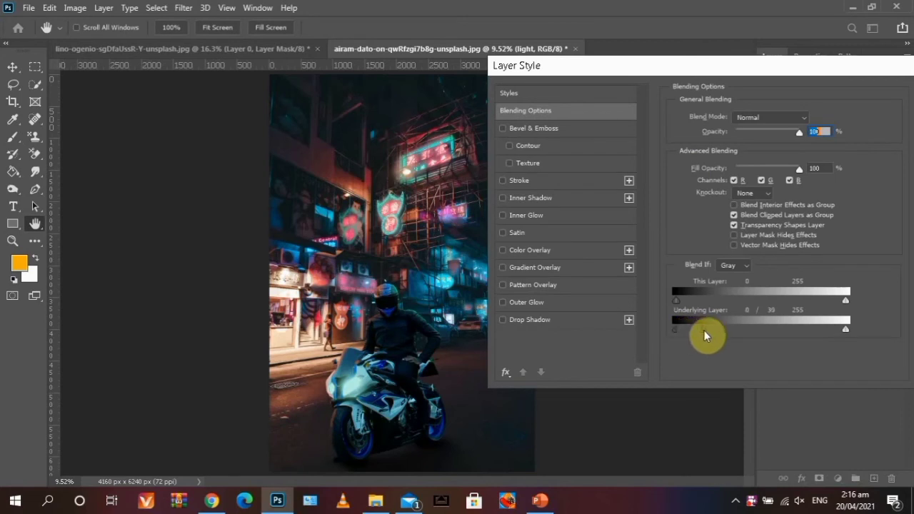
key("Return")
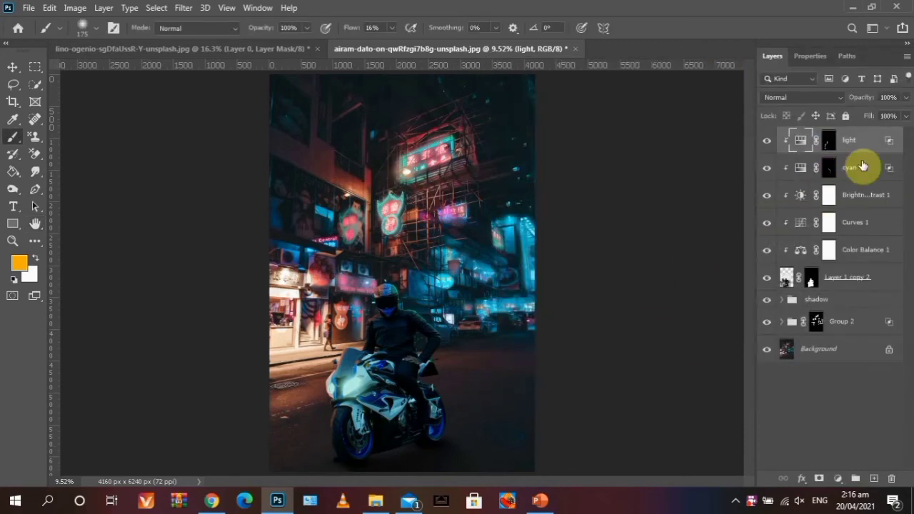
- Reset the paint colours on the light mask, then select the Background layer
left_click(863, 166, "shift")
key("ctrl+g")
key("ctrl+z")
left_click(829, 140)
key("d")
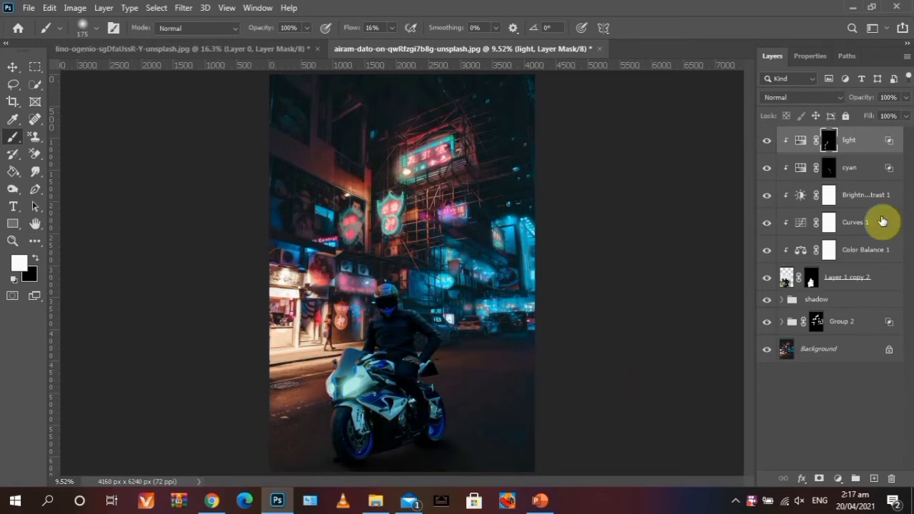
left_click(843, 349)
left_click(843, 321)
left_click(843, 349)
- Duplicate Background and apply a 15 px Tilt-Shift blur with the sharp band lowered to the bike
key("ctrl+j")
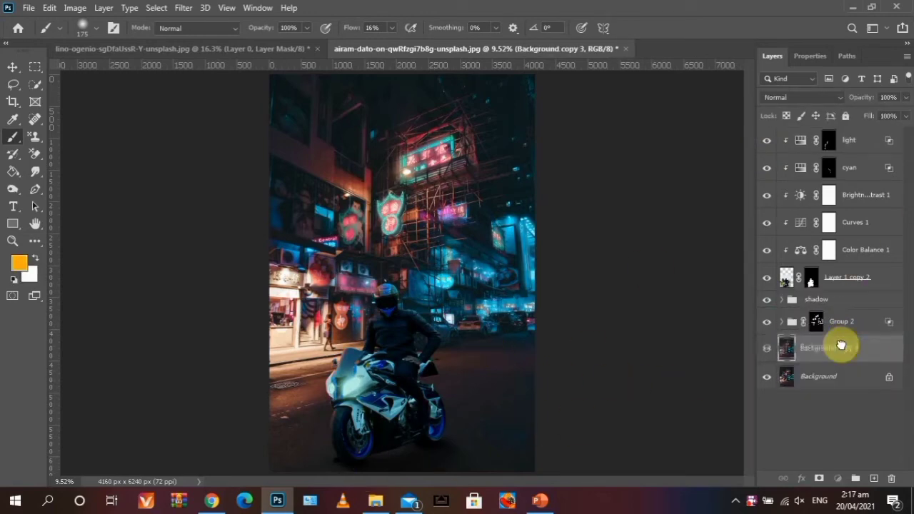
left_click(183, 7)
left_click(422, 243)
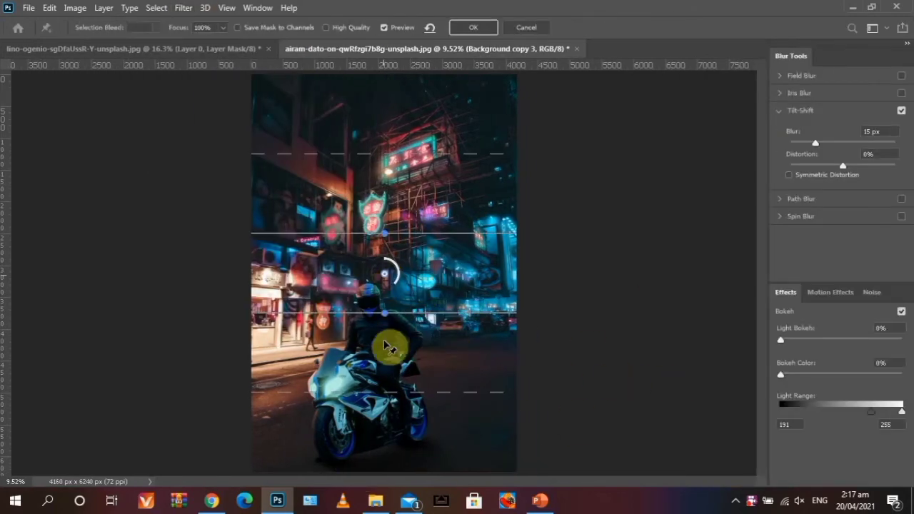
left_click_drag(386, 348, 390, 436)
key("ctrl+minus")
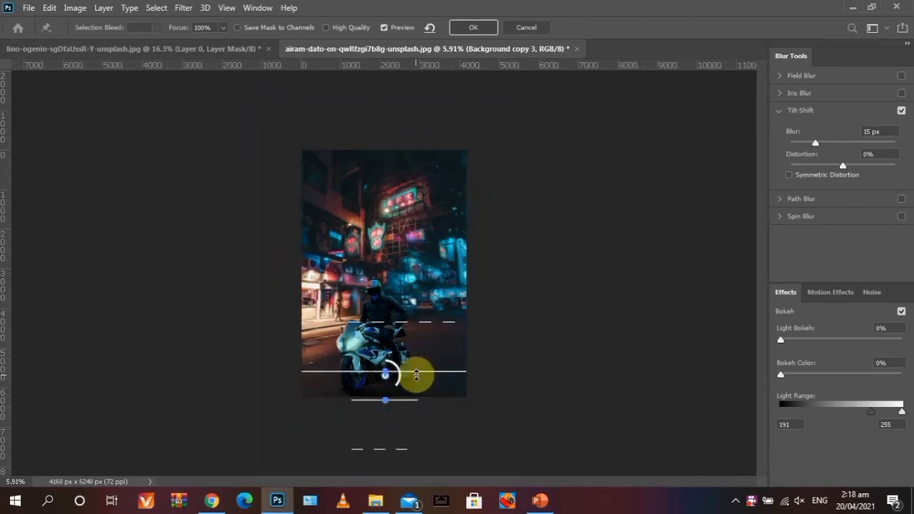
key("Return")
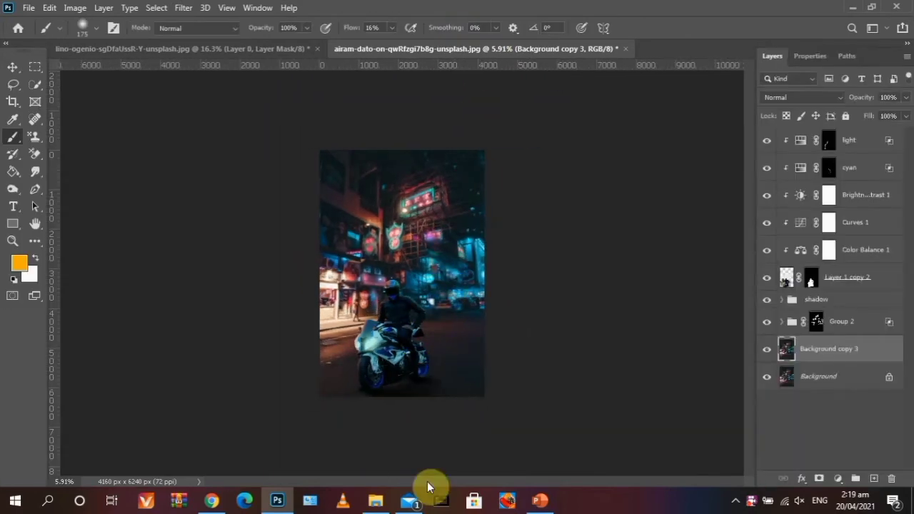
- Create a stamped Layer 1 on top and cool its white balance in Camera Raw
key("ctrl+0")
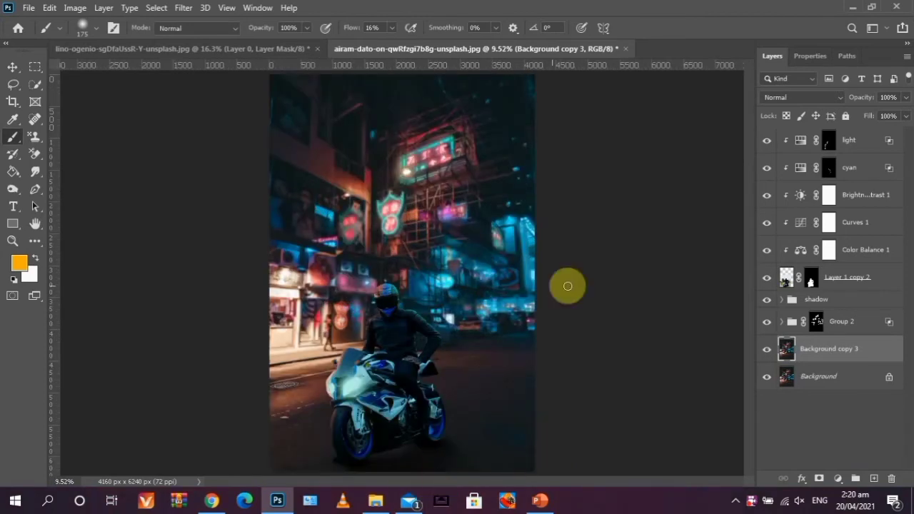
left_click(850, 141)
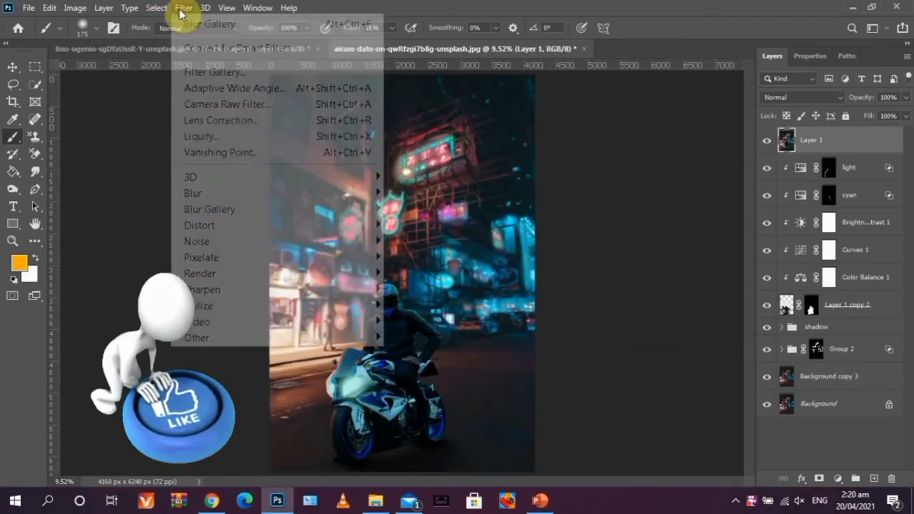
left_click(768, 404)
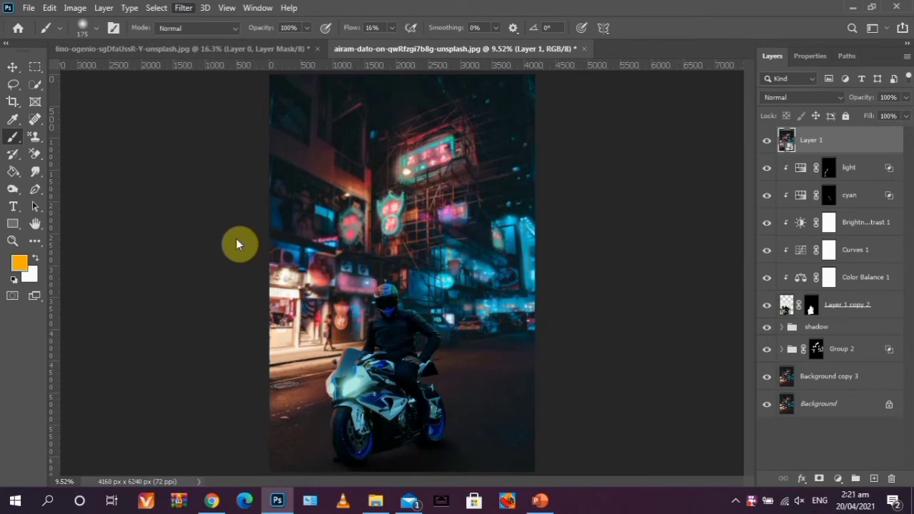
key("ctrl+shift+a")
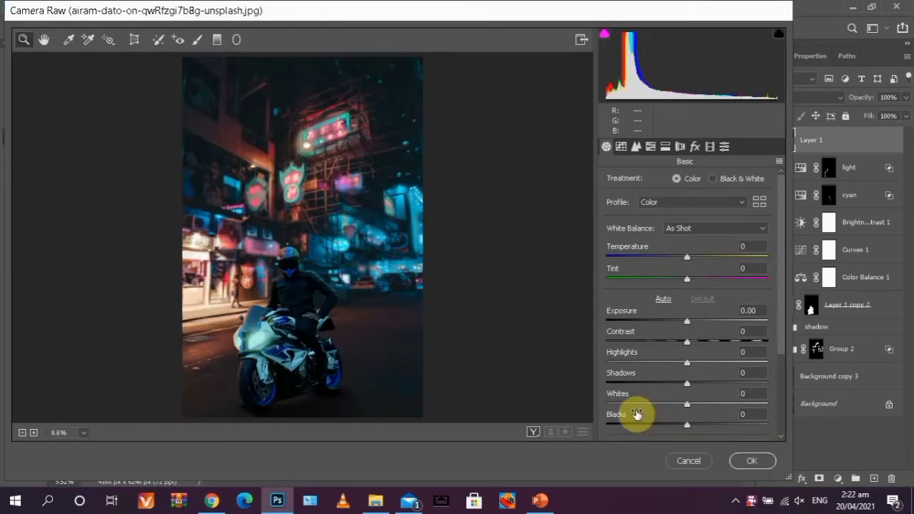
left_click_drag(688, 257, 694, 279)
- Boost red and orange saturation, shift red/orange/yellow hues, and adjust aqua luminance in HSL
scroll(693, 272, "down", 3)
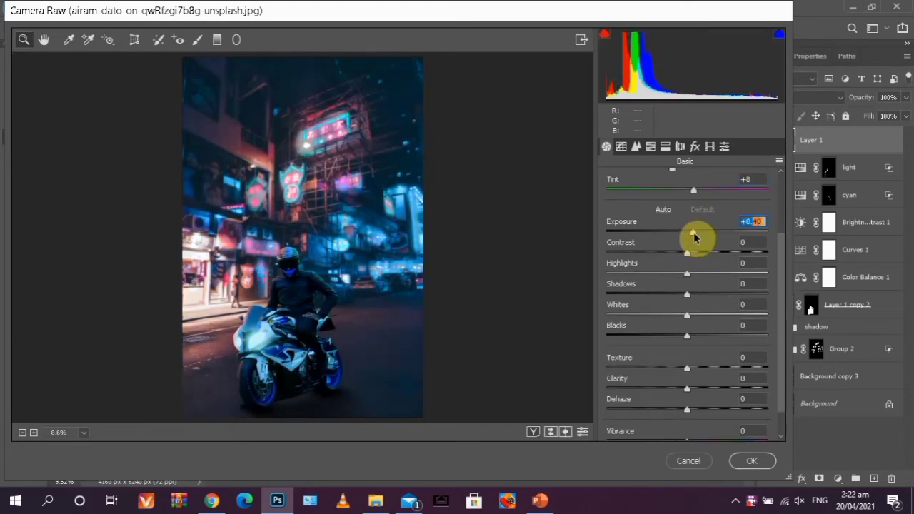
key("Tab")
scroll(675, 272, "down", 1)
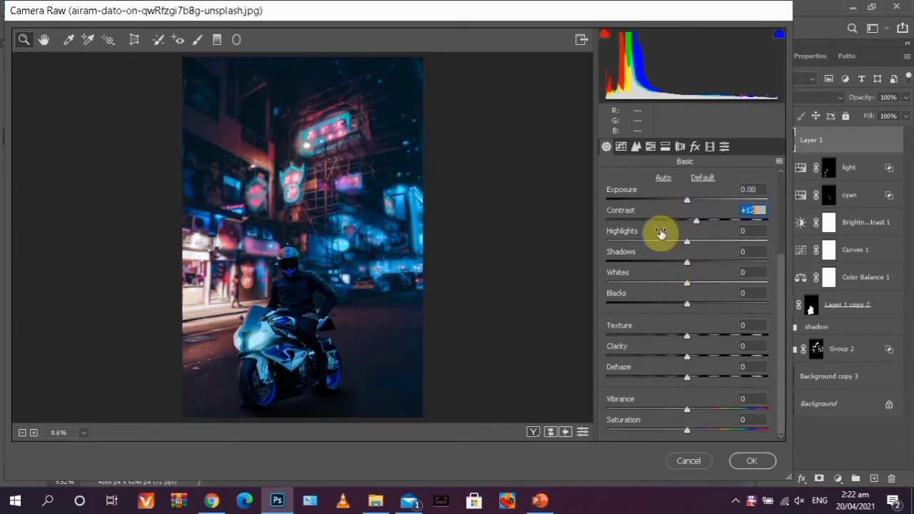
key("ctrl+alt+4")
left_click_drag(708, 235, 706, 231)
left_click_drag(708, 254, 709, 258)
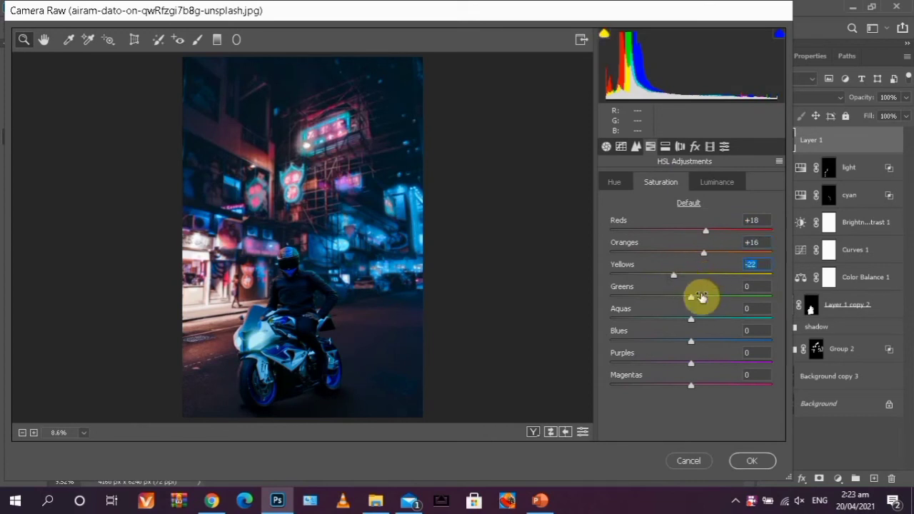
left_click(614, 181)
mouse_move(679, 231)
left_mouse_down()
mouse_move(715, 230)
mouse_move(710, 253)
mouse_move(687, 275)
left_mouse_up()
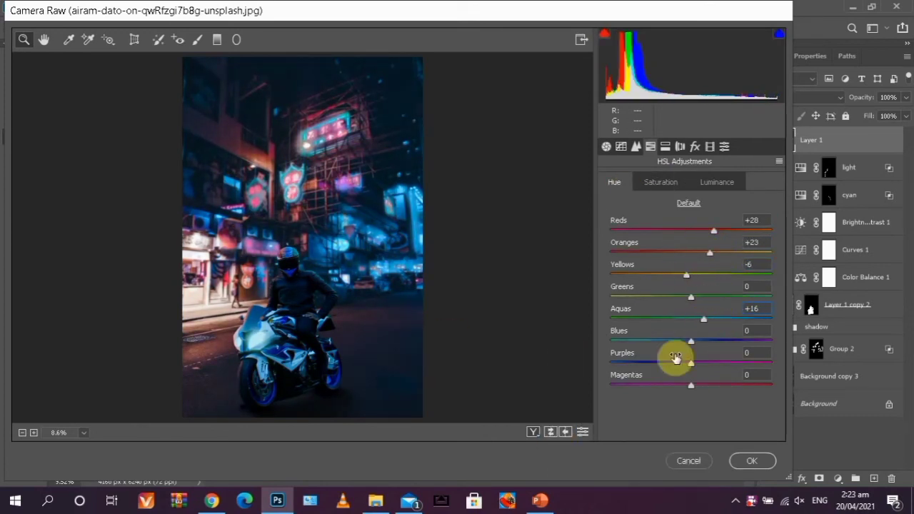
left_click(661, 182)
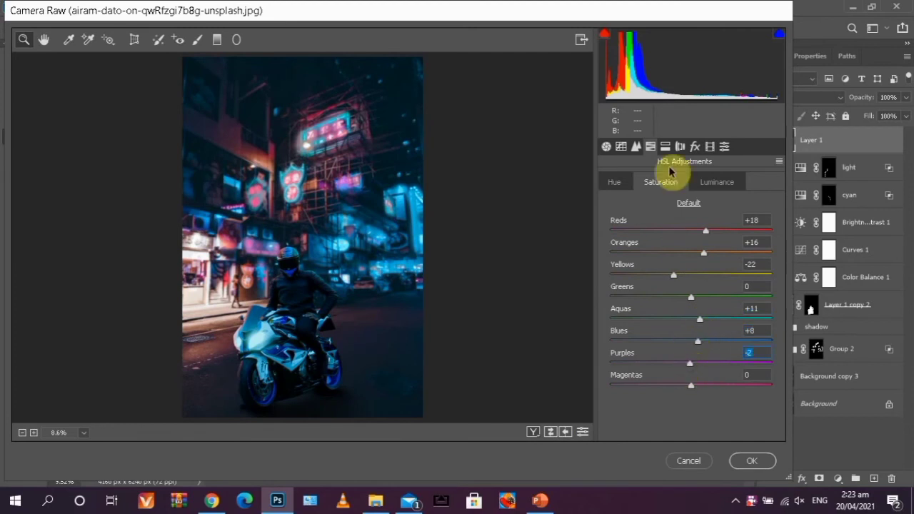
left_click(717, 181)
left_click_drag(693, 318, 700, 318)
- Tint the shadows toward magenta and shift the blue primary hue in Calibration, then apply
left_click(710, 146)
left_click_drag(691, 234, 701, 237)
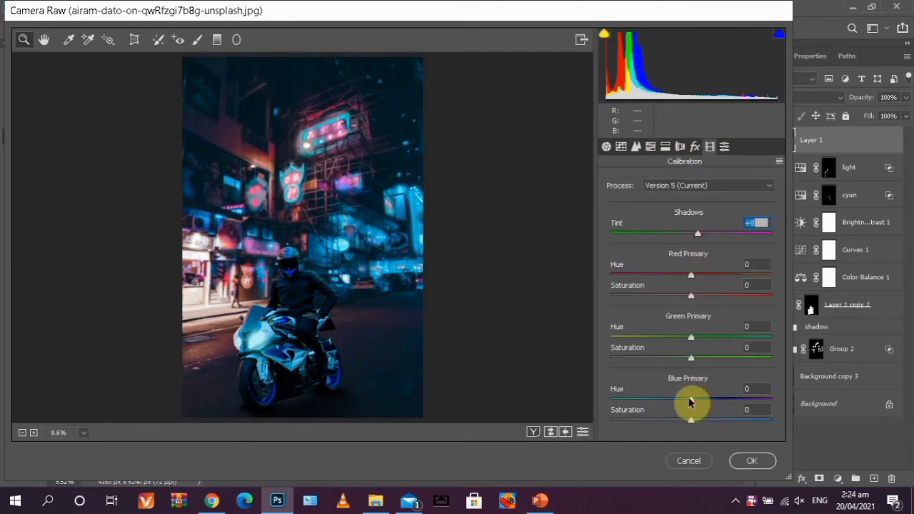
left_click_drag(691, 399, 688, 399)
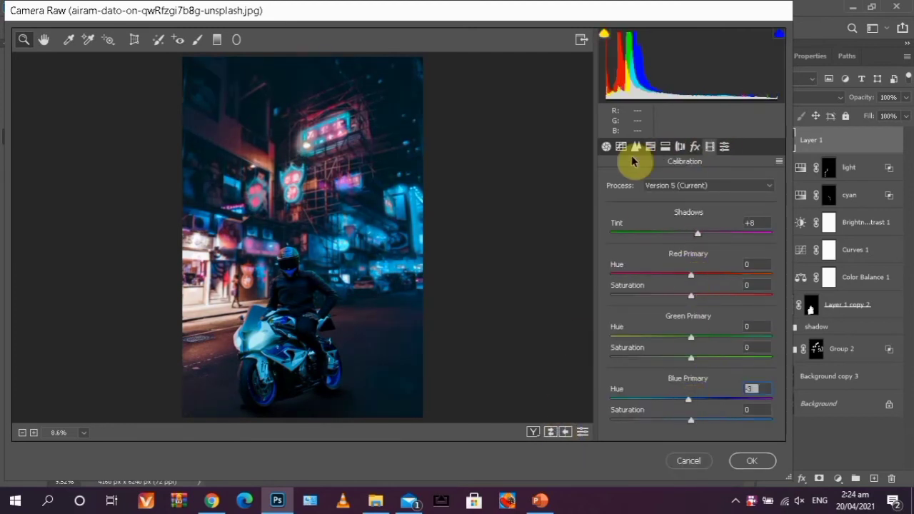
left_click(606, 147)
left_click(697, 463)
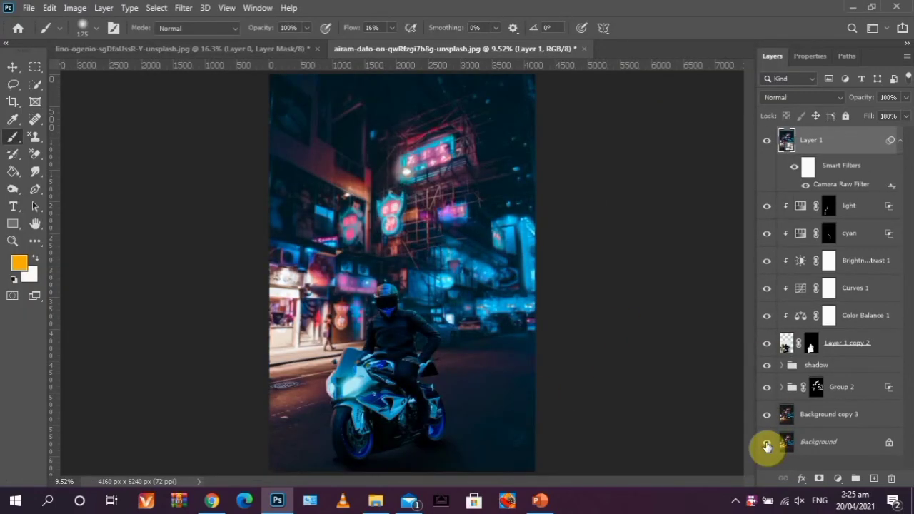
- Add a Brightness/Contrast adjustment with raised brightness and an inverted mask
left_click(766, 443)
left_click(767, 141)
left_click(767, 141)
mouse_move(765, 148)
left_mouse_down()
mouse_move(765, 321)
mouse_move(768, 141)
left_mouse_up()
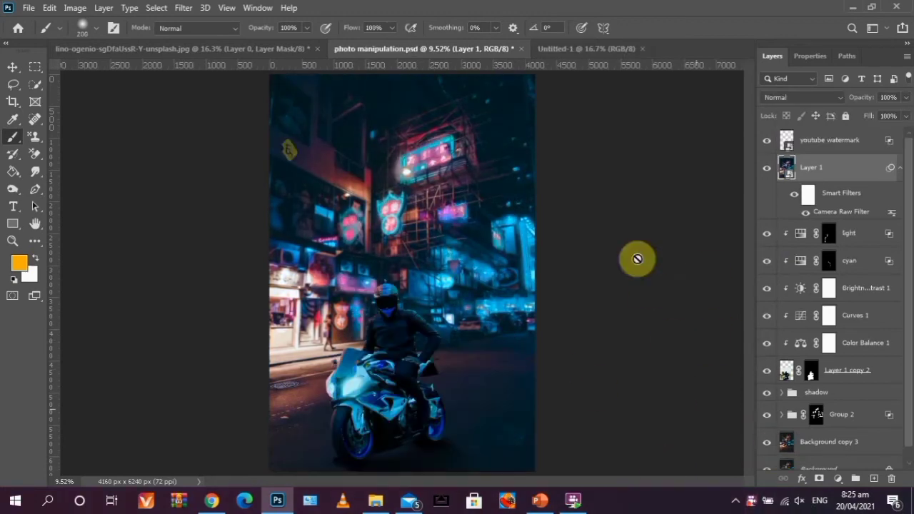
left_click(839, 479)
left_click(776, 96)
left_click_drag(821, 136, 806, 136)
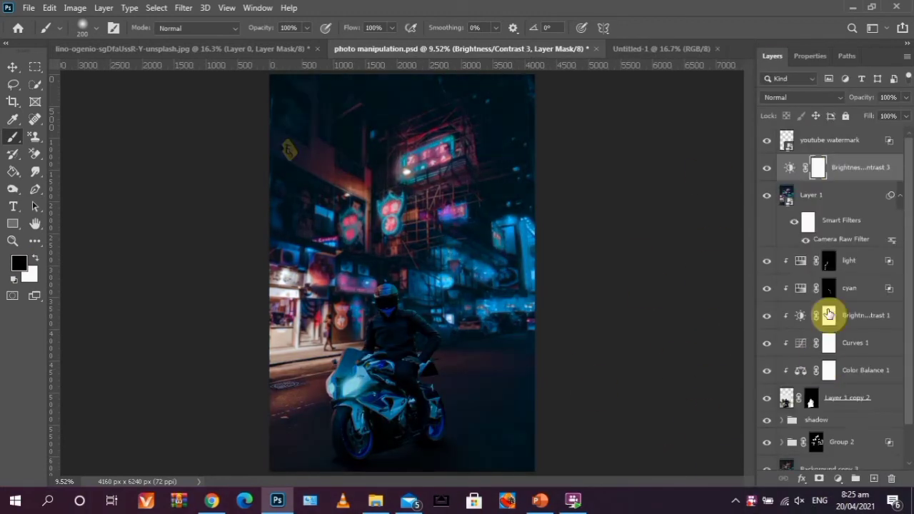
key("ctrl+i")
- Paint brightness over the motorcycle's front and rear, then compare with layers toggled
scroll(323, 428, "up", 2)
key("bracketright")
left_click_drag(339, 314, 350, 448)
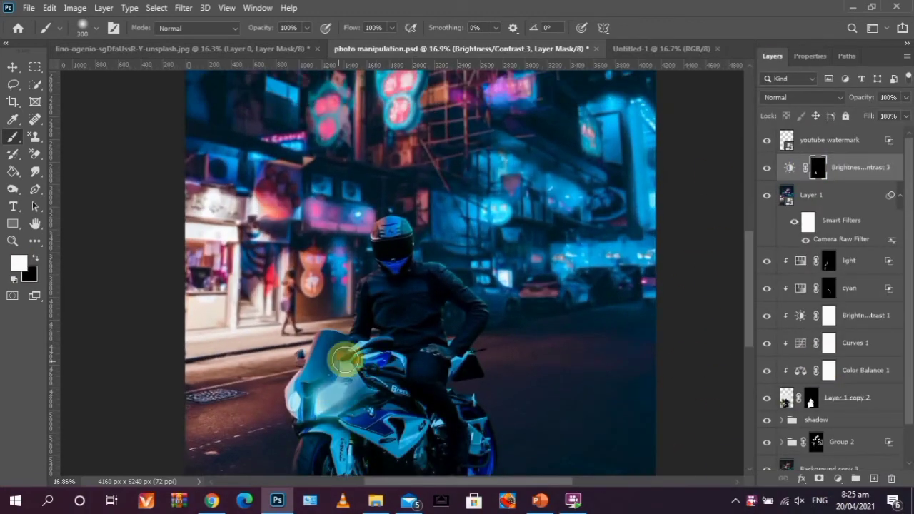
scroll(357, 400, "down", 1)
mouse_move(350, 393)
left_mouse_down()
mouse_move(478, 368)
mouse_move(465, 294)
mouse_move(388, 351)
mouse_move(351, 402)
mouse_move(427, 392)
left_mouse_up()
scroll(379, 357, "down", 2)
key("x")
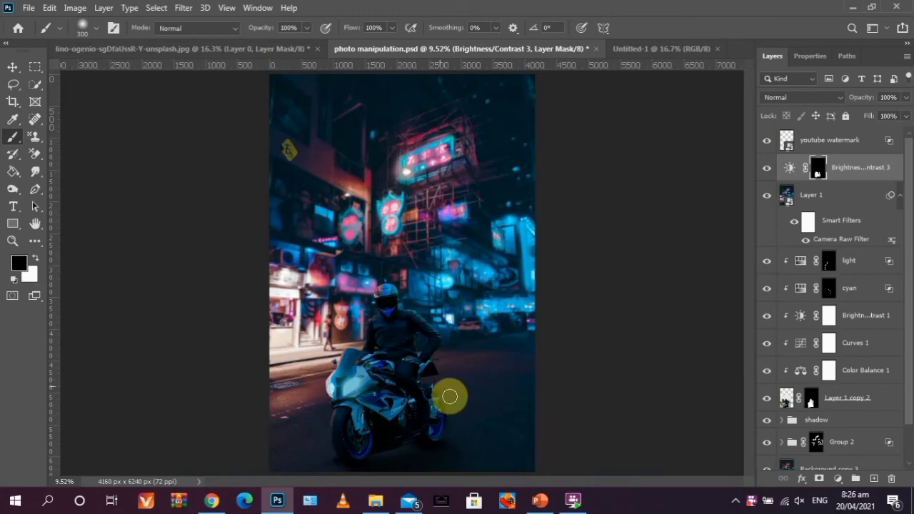
left_click(770, 172)
scroll(771, 286, "down", 1)
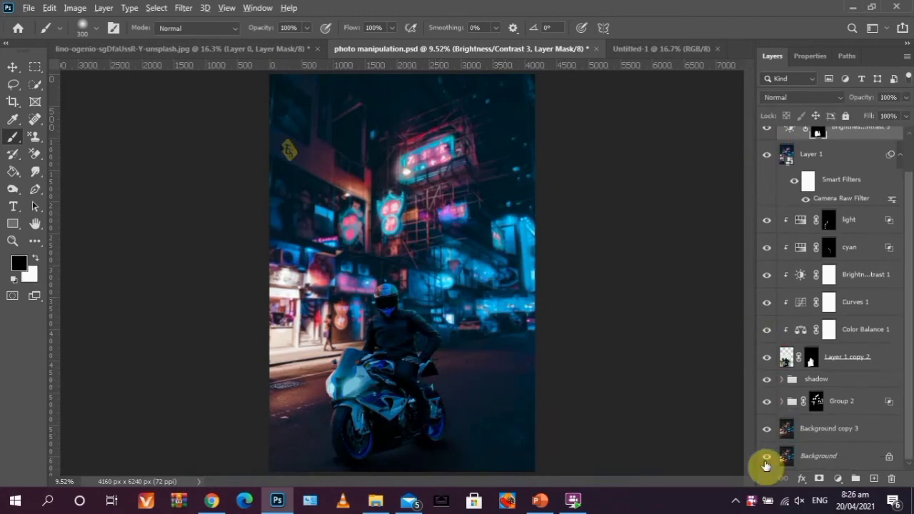
left_click(766, 460, "alt")
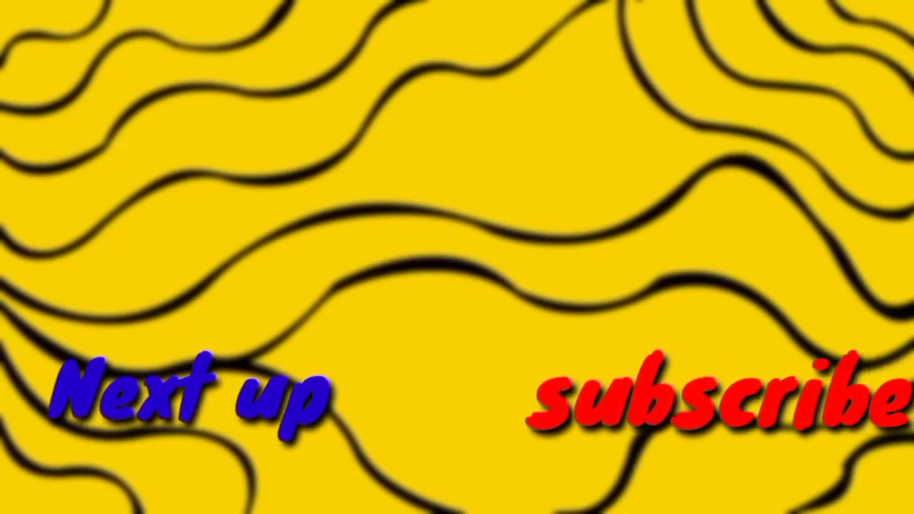